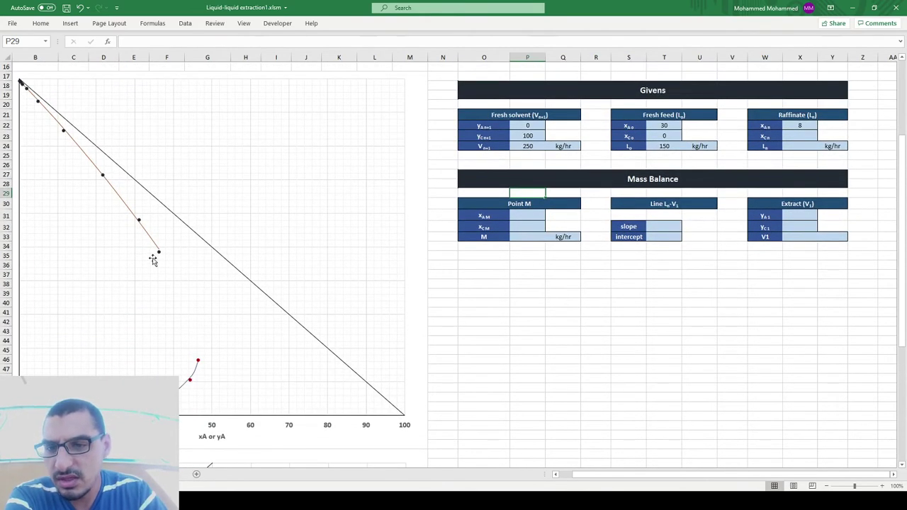
Inspect the Extract_fit and Raffinate_fit series in the triangular chart and the Equilibrium_fit series in the xy chart below
{"action": "scroll", "coordinate": [153, 260], "scroll_direction": "up", "scroll_amount": 3}
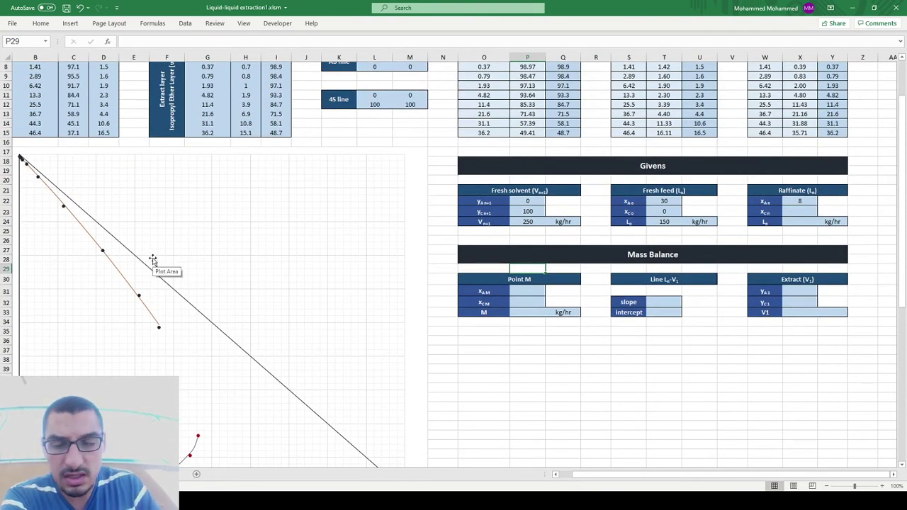
{"action": "left_click", "coordinate": [114, 269]}
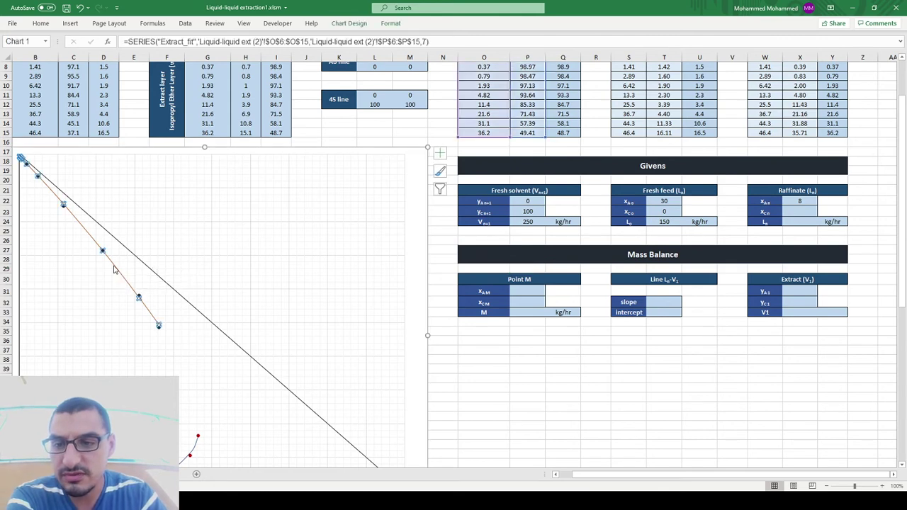
{"action": "scroll", "coordinate": [138, 335], "scroll_direction": "down", "scroll_amount": 1}
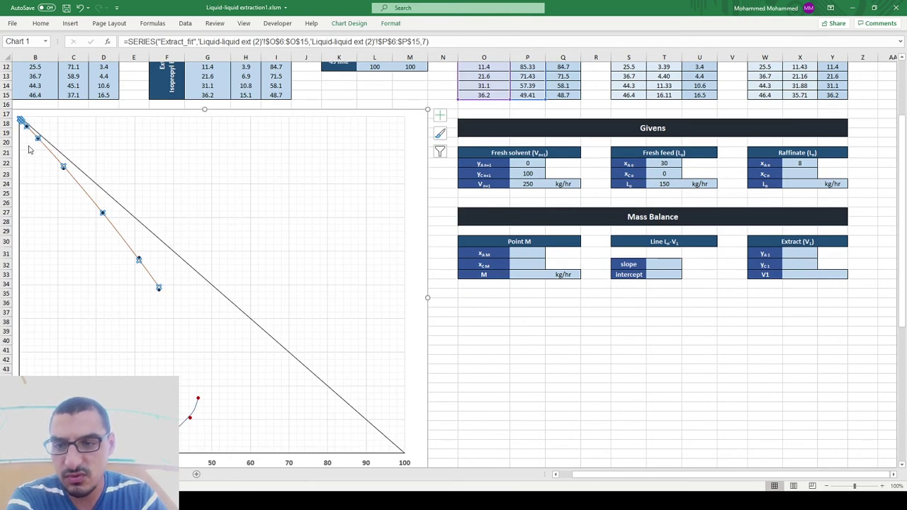
{"action": "left_click", "coordinate": [195, 414]}
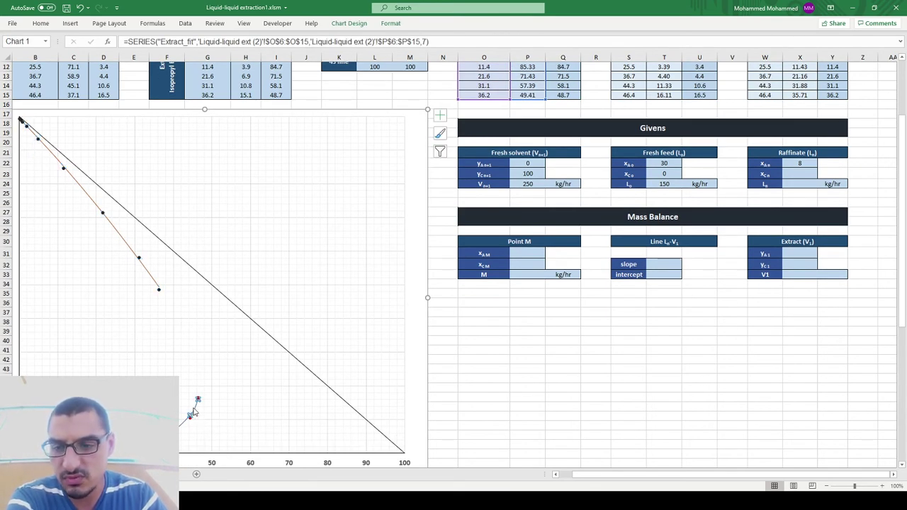
{"action": "scroll", "coordinate": [186, 422], "scroll_direction": "down", "scroll_amount": 6}
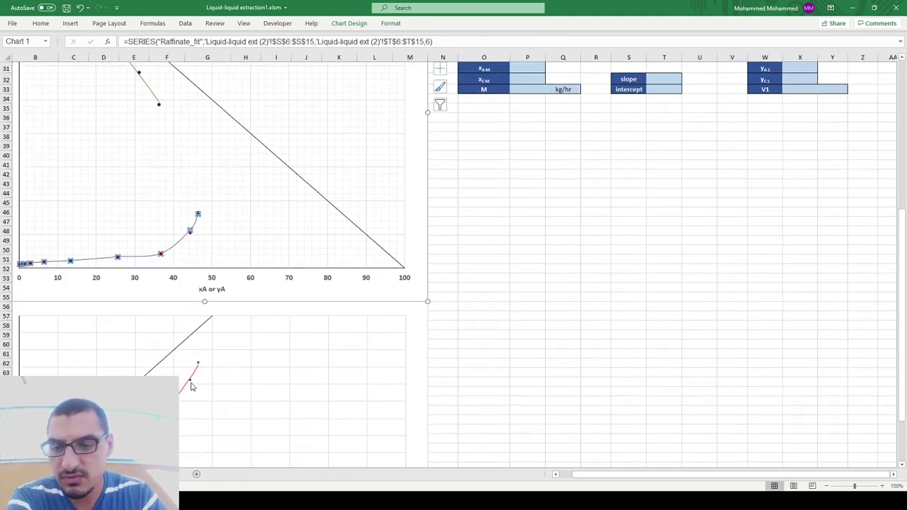
{"action": "left_click", "coordinate": [183, 394]}
{"action": "scroll", "coordinate": [183, 386], "scroll_direction": "down", "scroll_amount": 2}
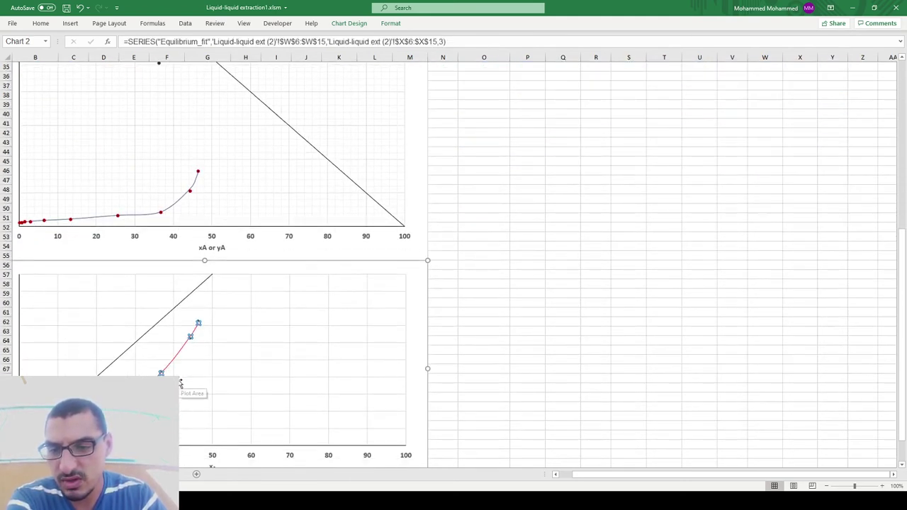
Review the data fitting tables and recheck which series draws the extract, raffinate and equilibrium curves
{"action": "scroll", "coordinate": [209, 348], "scroll_direction": "up", "scroll_amount": 2}
{"action": "scroll", "coordinate": [209, 348], "scroll_direction": "up", "scroll_amount": 6}
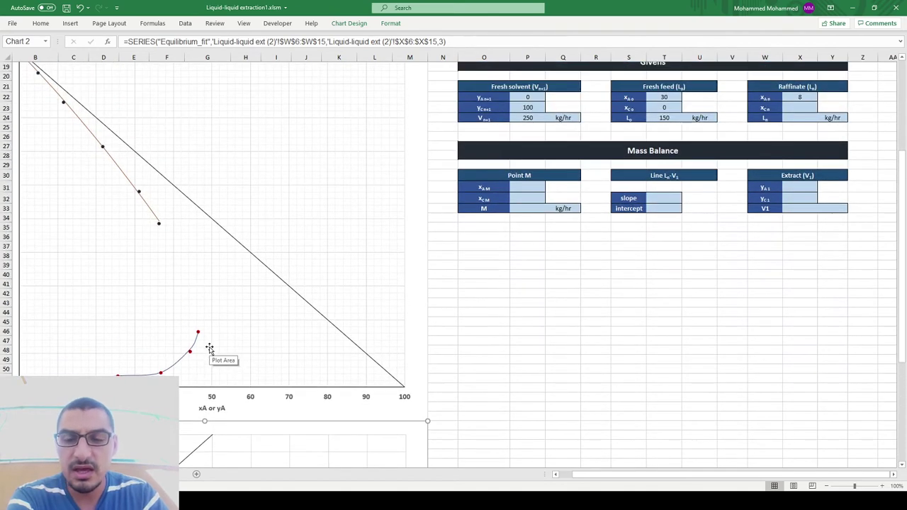
{"action": "scroll", "coordinate": [209, 350], "scroll_direction": "up", "scroll_amount": 2}
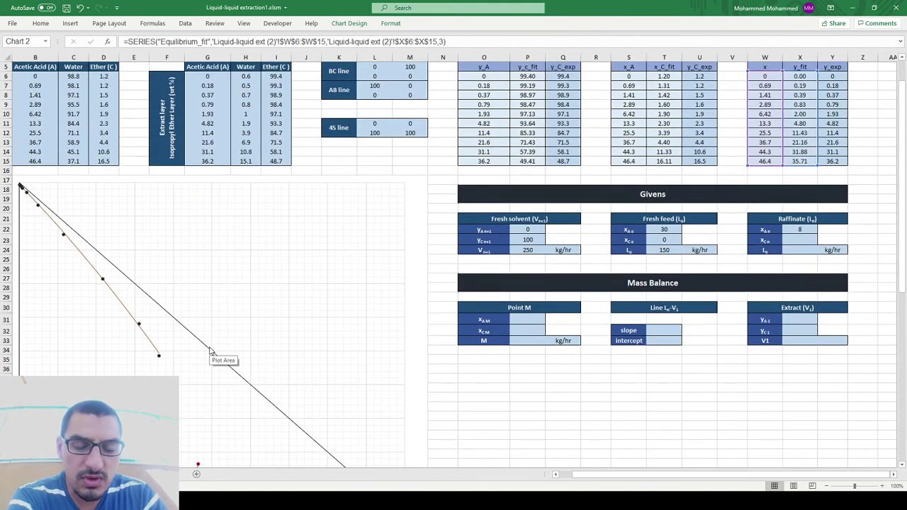
{"action": "scroll", "coordinate": [209, 351], "scroll_direction": "down", "scroll_amount": 1}
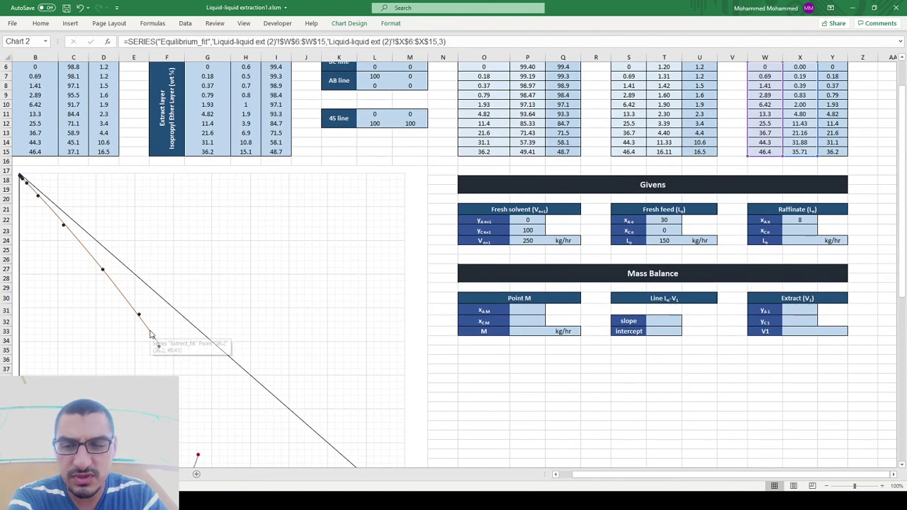
{"action": "left_click", "coordinate": [151, 336]}
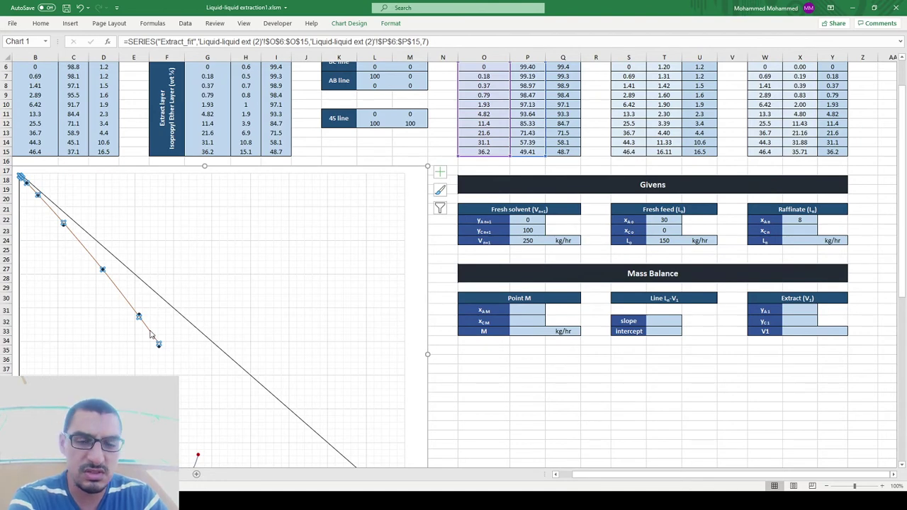
{"action": "scroll", "coordinate": [150, 335], "scroll_direction": "down", "scroll_amount": 4}
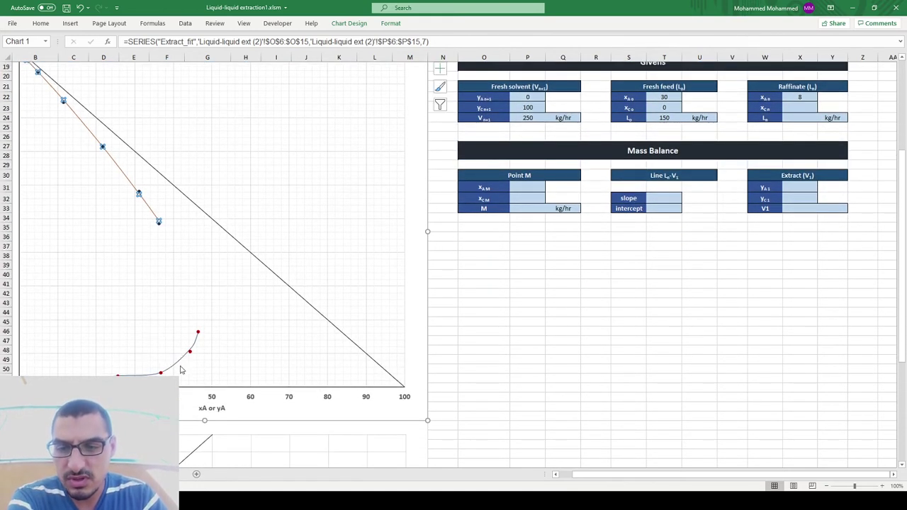
{"action": "left_click", "coordinate": [180, 369]}
{"action": "left_click", "coordinate": [188, 353]}
{"action": "scroll", "coordinate": [188, 354], "scroll_direction": "down", "scroll_amount": 4}
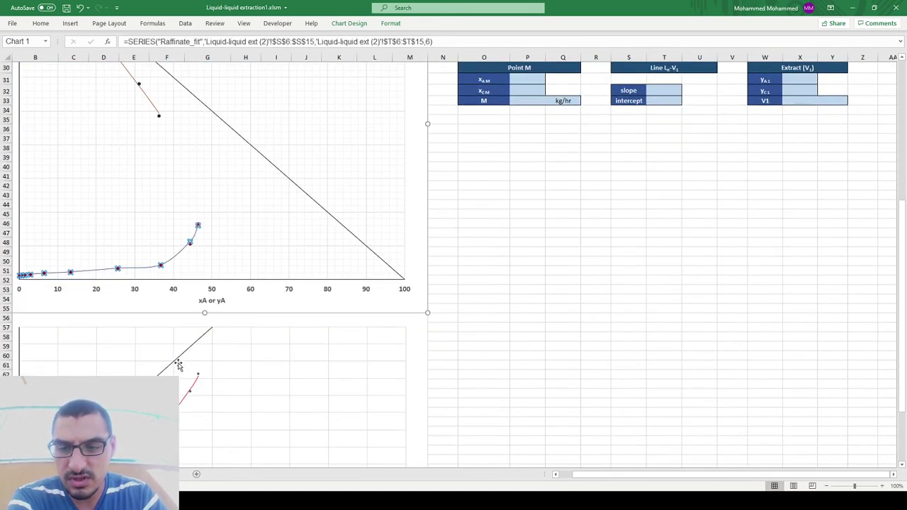
{"action": "left_click", "coordinate": [186, 401]}
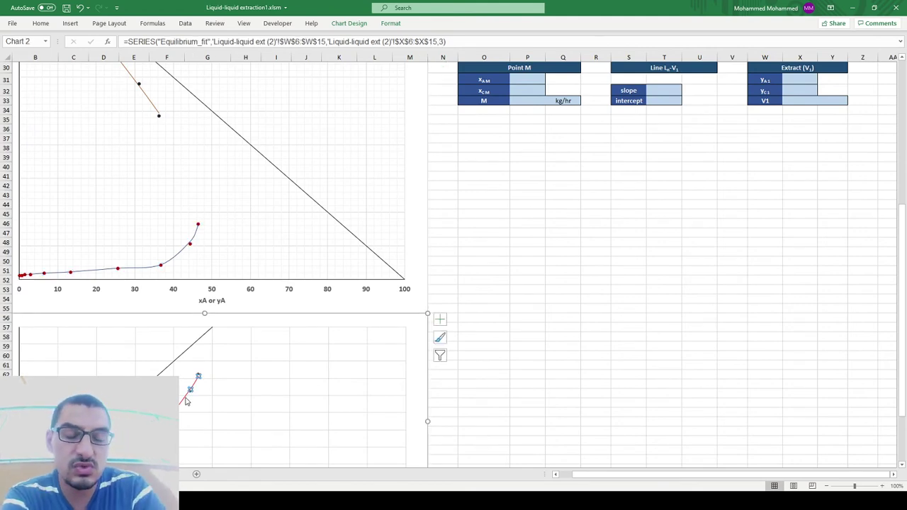
Examine the extract layer fit formula in P6 and compare it with the fitted curves on the triangular chart
{"action": "scroll", "coordinate": [186, 401], "scroll_direction": "up", "scroll_amount": 9}
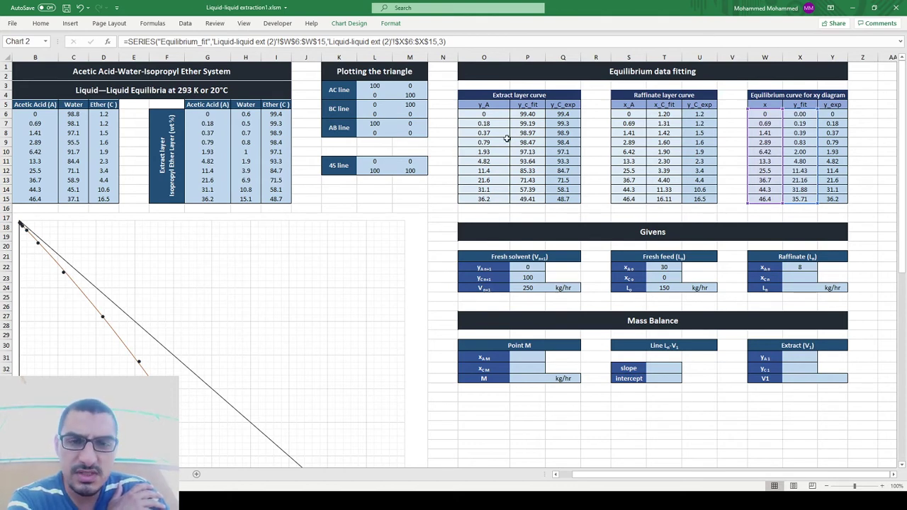
{"action": "left_click", "coordinate": [523, 115]}
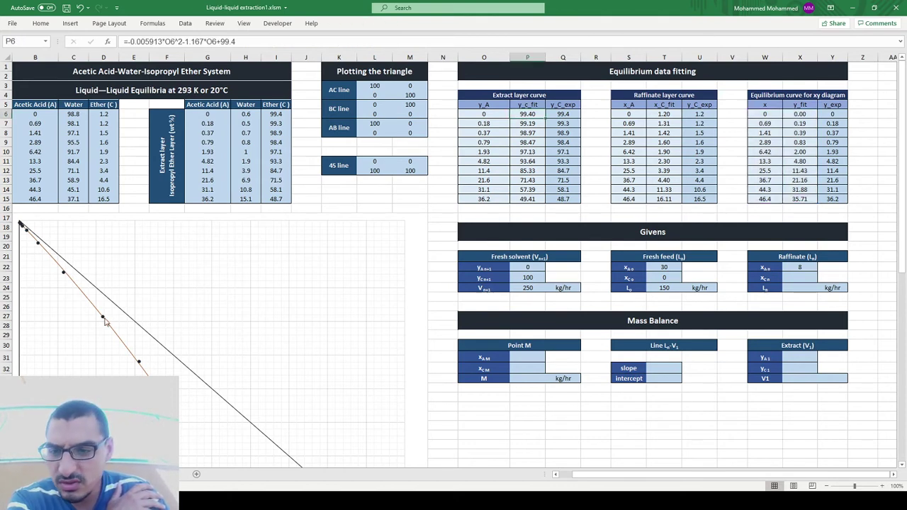
{"action": "scroll", "coordinate": [106, 320], "scroll_direction": "down", "scroll_amount": 2}
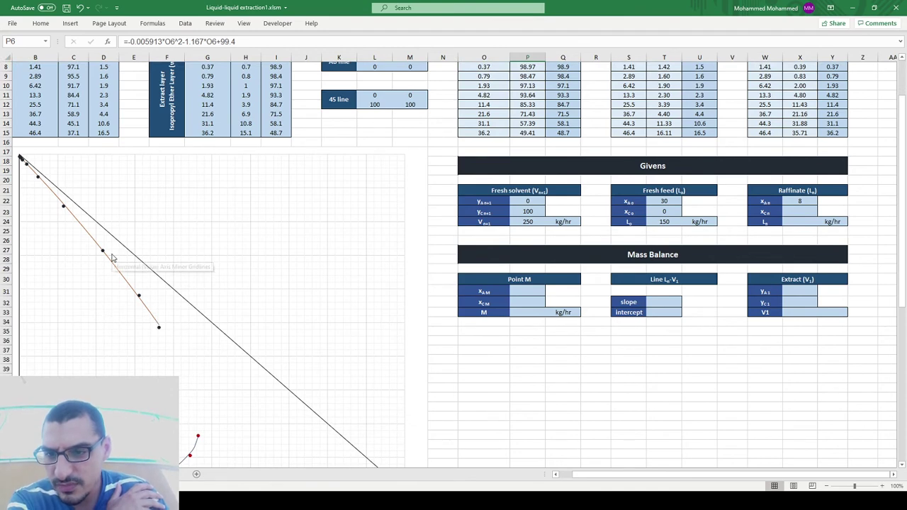
{"action": "scroll", "coordinate": [114, 259], "scroll_direction": "down", "scroll_amount": 1}
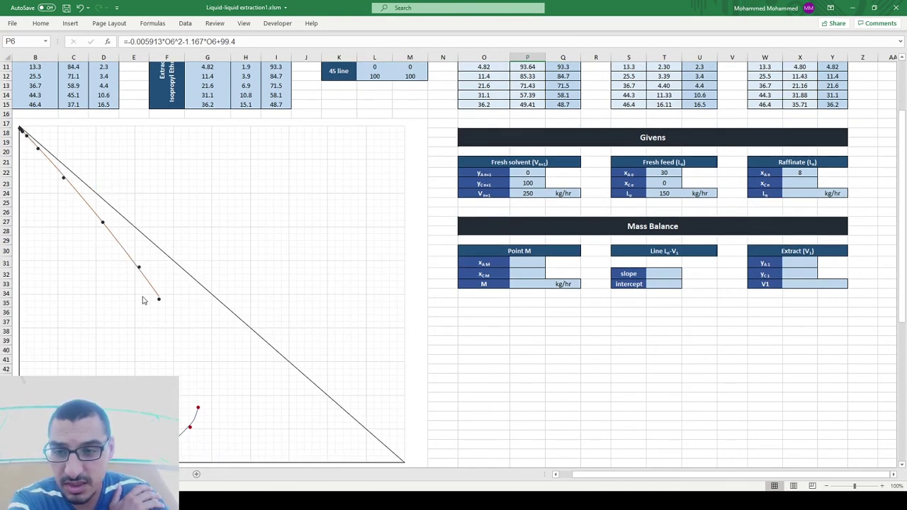
{"action": "scroll", "coordinate": [143, 302], "scroll_direction": "down", "scroll_amount": 1}
{"action": "scroll", "coordinate": [144, 302], "scroll_direction": "down", "scroll_amount": 2}
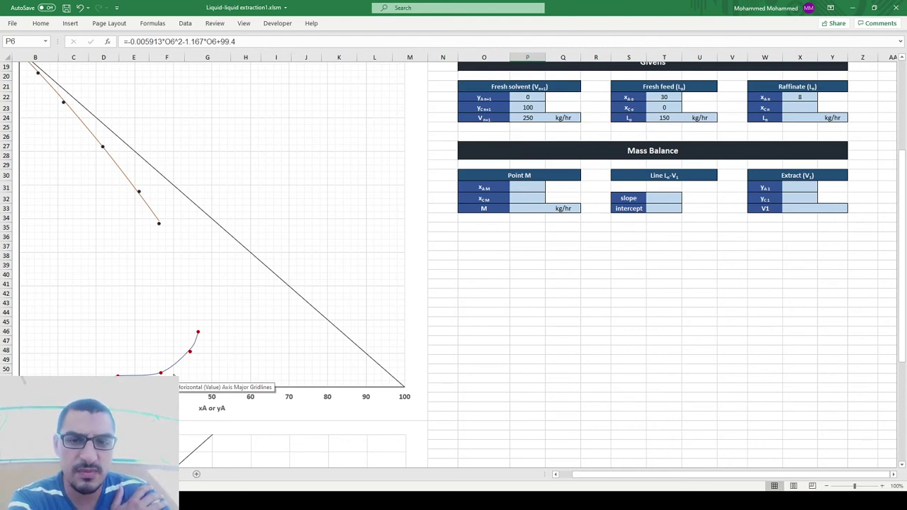
{"action": "scroll", "coordinate": [174, 376], "scroll_direction": "up", "scroll_amount": 6}
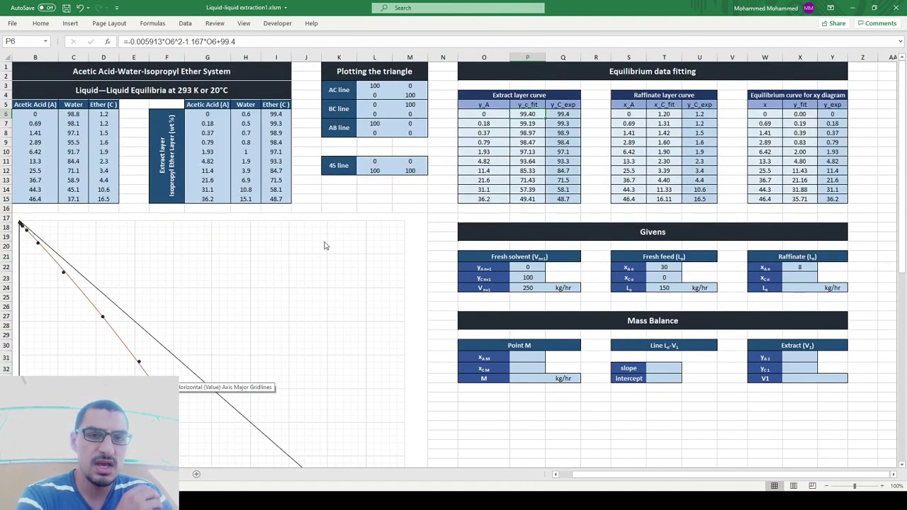
{"action": "scroll", "coordinate": [521, 264], "scroll_direction": "down", "scroll_amount": 3}
{"action": "scroll", "coordinate": [521, 264], "scroll_direction": "up", "scroll_amount": 3}
Switch to the PowerPoint presentation and show the multistage-countercurrent extraction slide that places V_N+1, L_0 and L_N on the triangle
{"action": "key", "text": "alt+Tab"}
{"action": "key", "text": "alt+Tab"}
{"action": "key", "text": "Tab"}
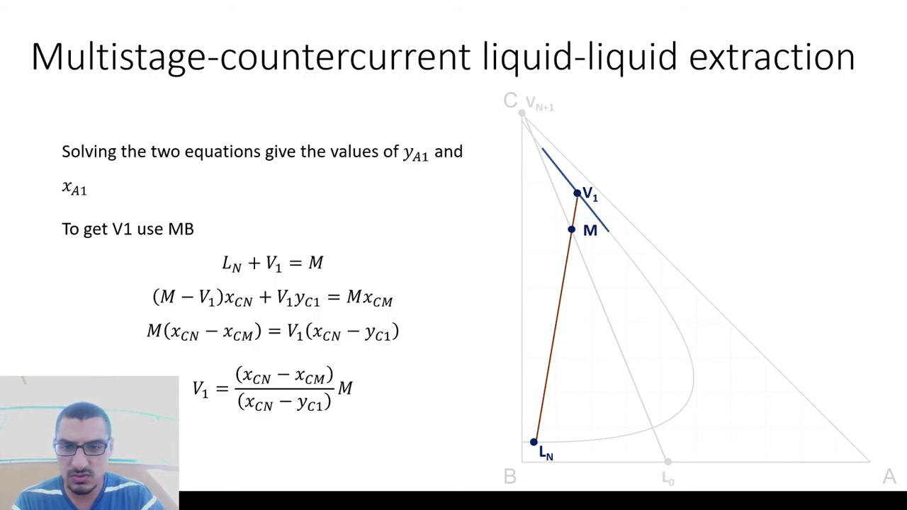
{"action": "key", "text": "Left"}
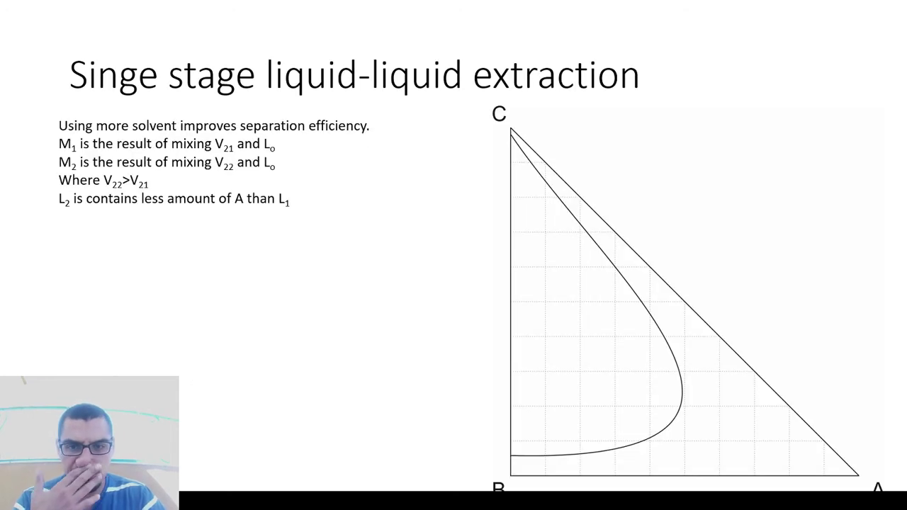
{"action": "key", "text": "Right"}
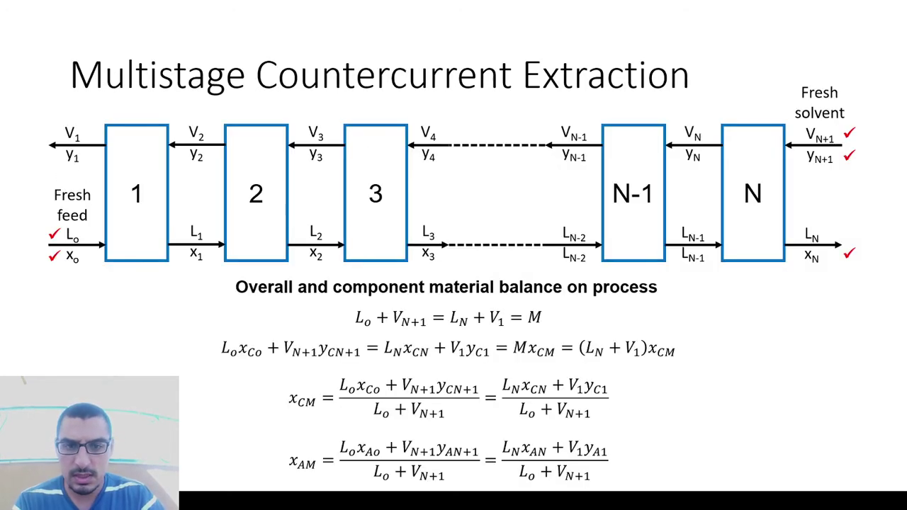
{"action": "key", "text": "Right"}
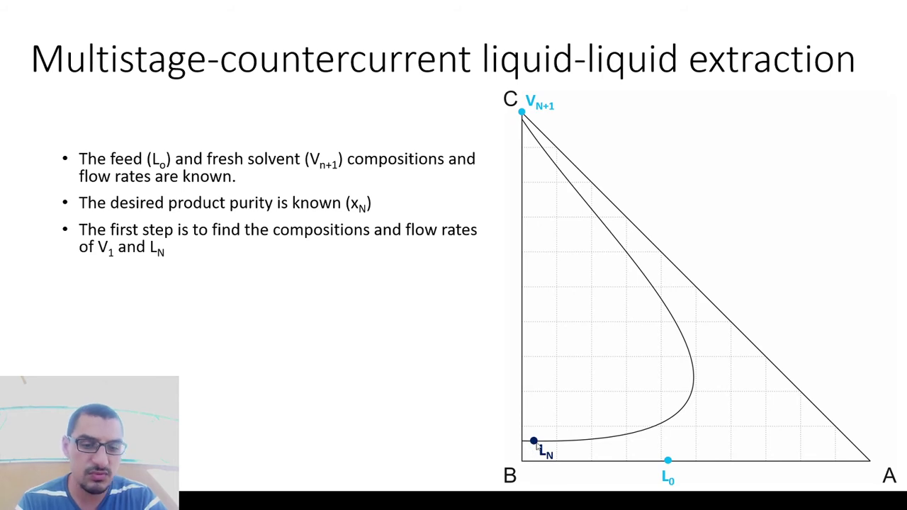
Switch back to the Excel workbook and enter 8 as the raffinate x_An in X22
{"action": "key", "text": "alt+Tab"}
{"action": "key", "text": "alt+Tab"}
{"action": "key", "text": "Tab"}
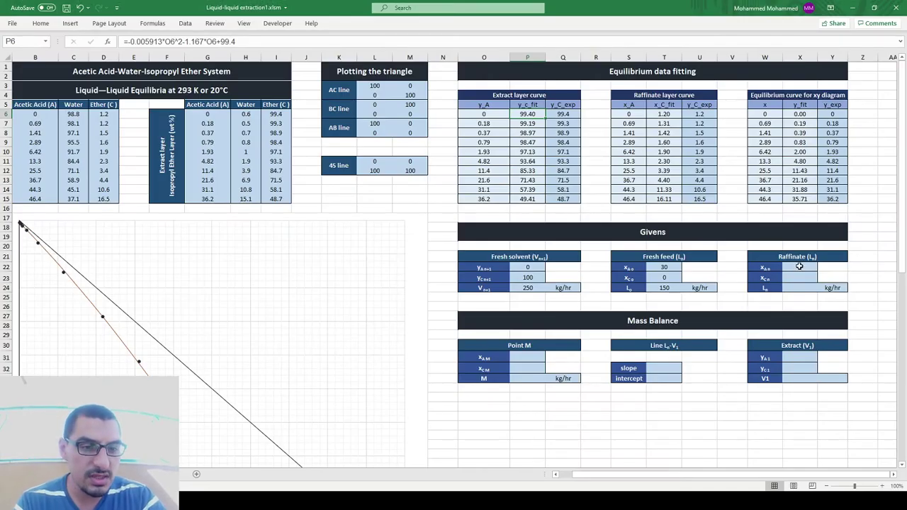
{"action": "left_click", "coordinate": [799, 266]}
{"action": "type", "text": "8"}
Copy the full text of the raffinate layer x_C_fit formula from cell T15
{"action": "left_click", "coordinate": [802, 279]}
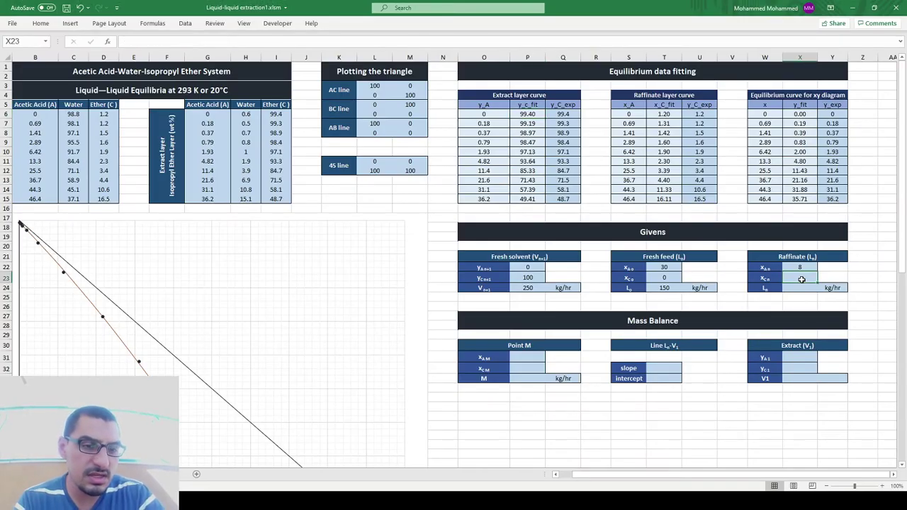
{"action": "key", "text": "Left"}
{"action": "key", "text": "Left"}
{"action": "key", "text": "Left"}
{"action": "key", "text": "Left"}
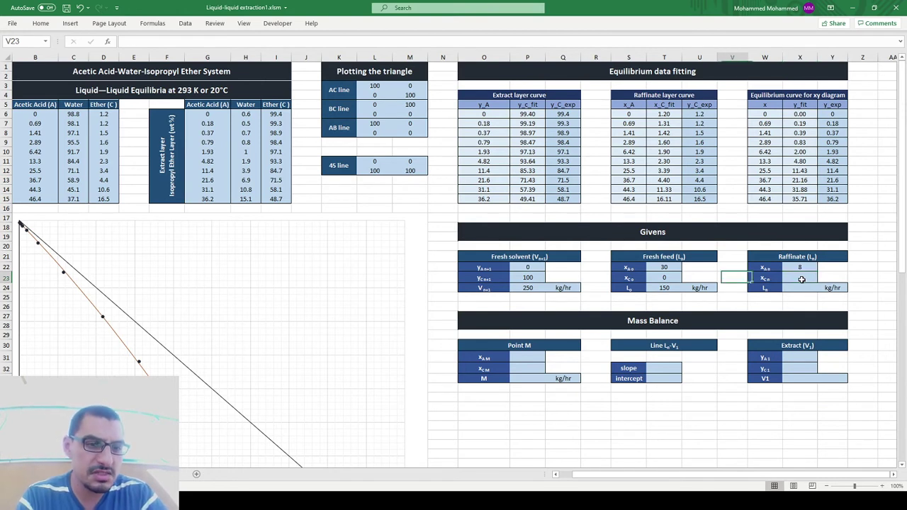
{"action": "key", "text": "Up"}
{"action": "key", "text": "Up"}
{"action": "key", "text": "Up"}
{"action": "key", "text": "Up"}
{"action": "key", "text": "Up"}
{"action": "key", "text": "Up"}
{"action": "key", "text": "Up"}
{"action": "key", "text": "Up"}
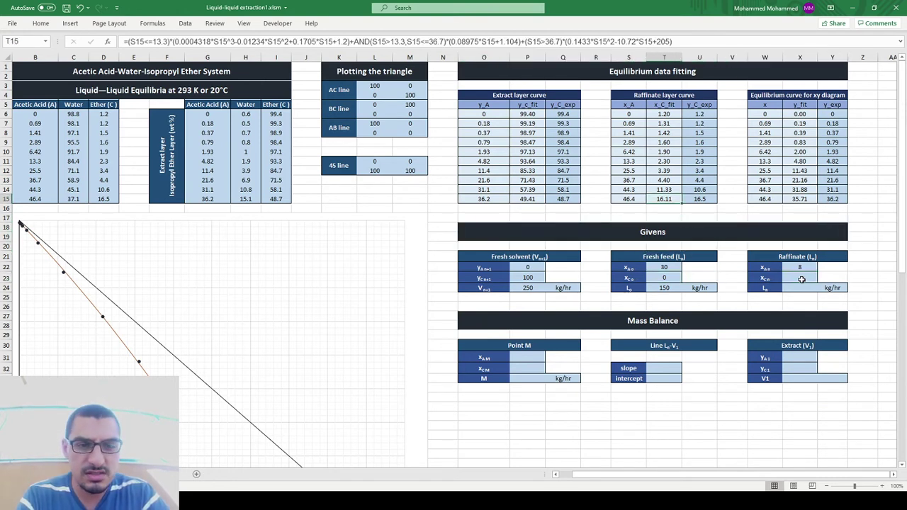
{"action": "key", "text": "F2"}
{"action": "key", "text": "Up"}
{"action": "key", "text": "Up"}
{"action": "key", "text": "Up"}
{"action": "key", "text": "Up"}
{"action": "key", "text": "Up"}
{"action": "key", "text": "Up"}
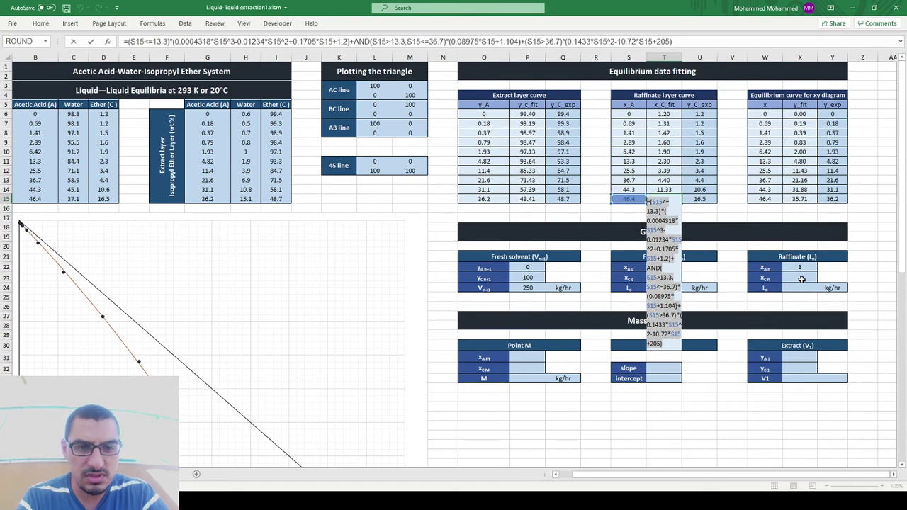
{"action": "key", "text": "Escape"}
Paste the copied raffinate fit formula into X23 as the raffinate x_Cn
{"action": "key", "text": "Right"}
{"action": "key", "text": "Right"}
{"action": "key", "text": "Right"}
{"action": "key", "text": "Right"}
{"action": "key", "text": "Down"}
{"action": "key", "text": "Down"}
{"action": "key", "text": "Down"}
{"action": "key", "text": "Down"}
{"action": "key", "text": "Down"}
{"action": "key", "text": "Down"}
{"action": "key", "text": "Down"}
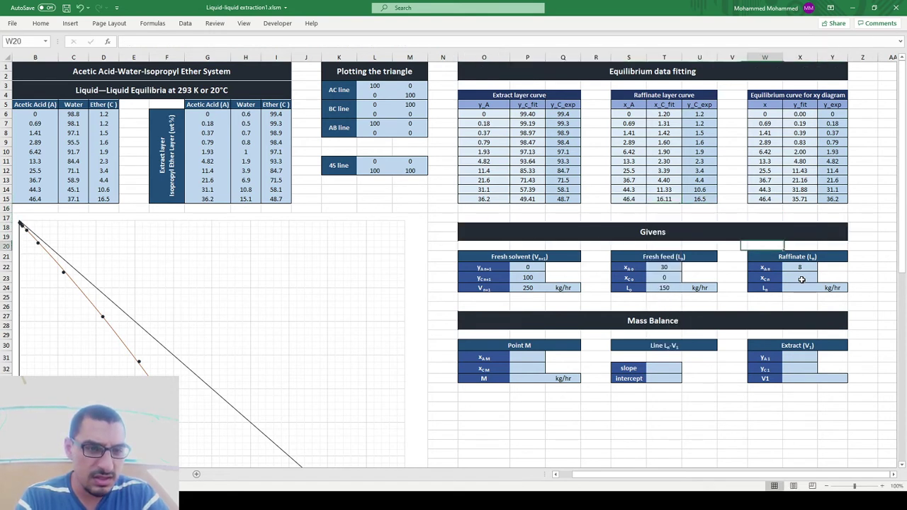
{"action": "double_click", "coordinate": [801, 279]}
{"action": "type", "text": "=(S15<=13.3)*(0.0004318*S15^3-0.01234*S15^2+0.1705*S15+1.2)+AND(S15>13.3,S15<=36.7)*(0.08975*S15+1.104)+(S15>36.7)*(0.1433*S15^2-10.72*S15+205)"}
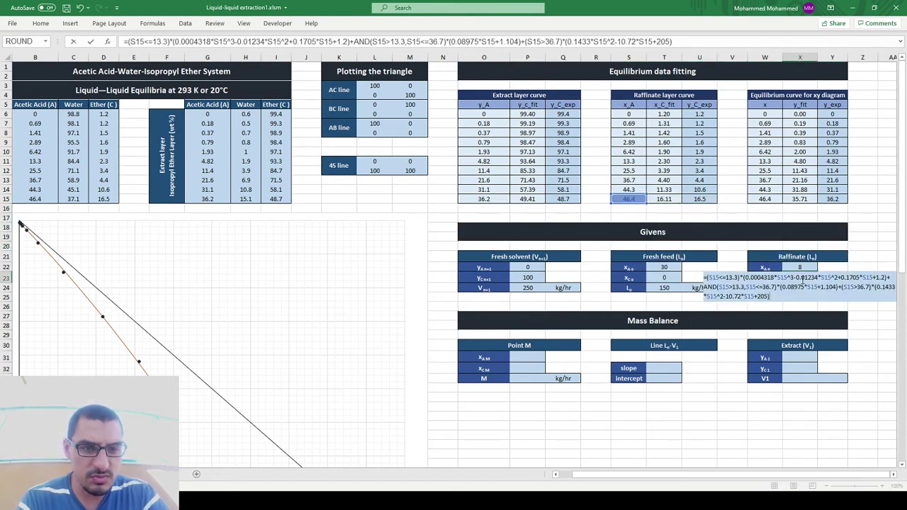
Repoint every S15 reference in the pasted X23 formula to the raffinate x_An in X22 and commit it
{"action": "left_click", "coordinate": [798, 267]}
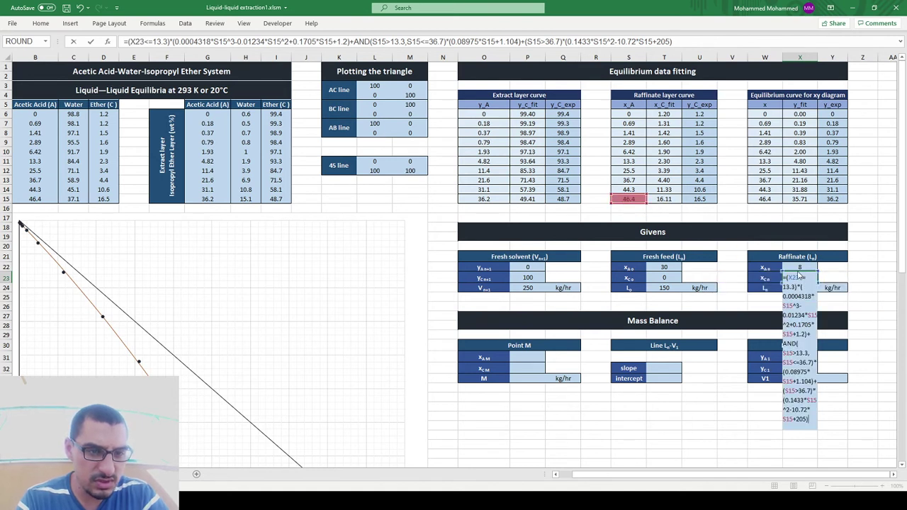
{"action": "left_click_drag", "start_coordinate": [645, 204], "coordinate": [808, 270]}
{"action": "left_click_drag", "start_coordinate": [629, 204], "coordinate": [793, 267]}
{"action": "left_click_drag", "start_coordinate": [635, 207], "coordinate": [800, 268]}
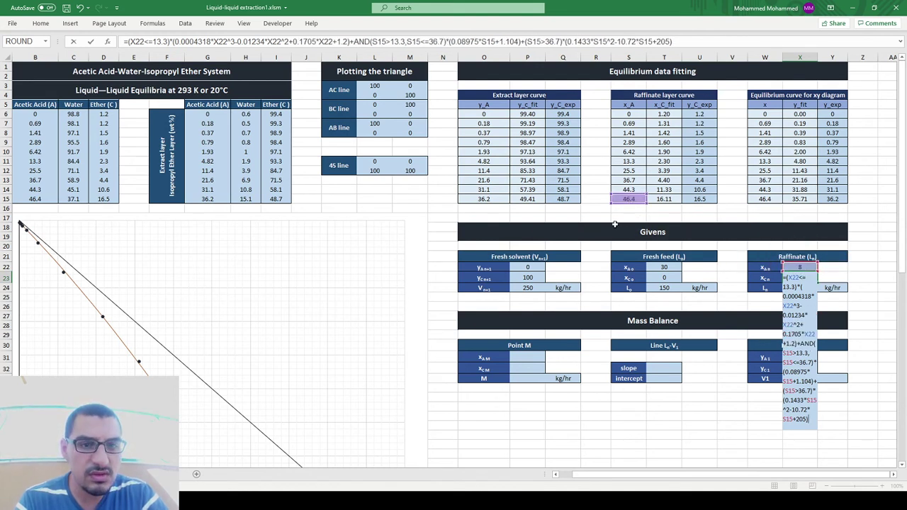
{"action": "left_click_drag", "start_coordinate": [625, 200], "coordinate": [800, 268]}
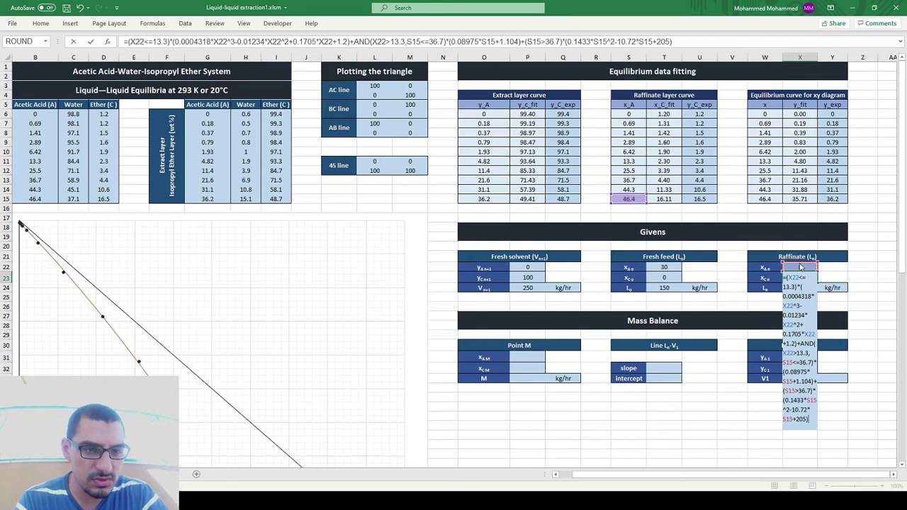
{"action": "left_click_drag", "start_coordinate": [642, 204], "coordinate": [800, 268]}
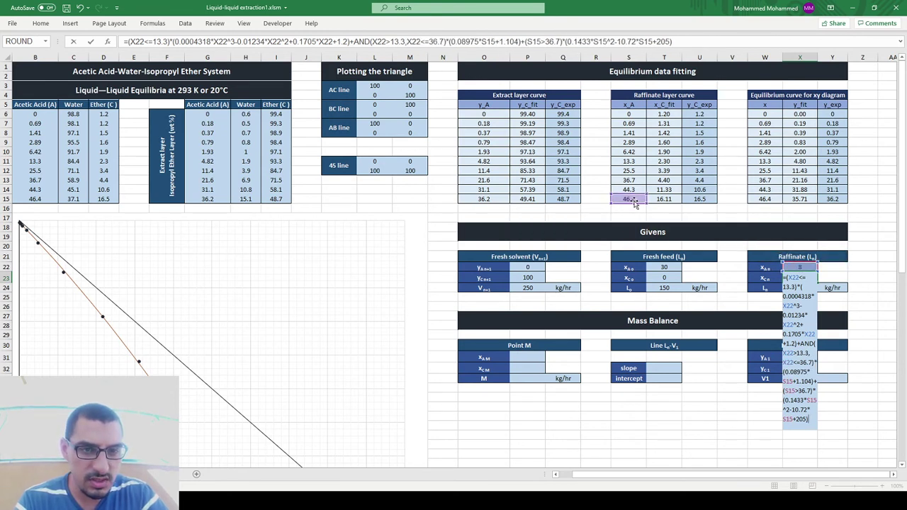
{"action": "left_click_drag", "start_coordinate": [635, 204], "coordinate": [799, 268]}
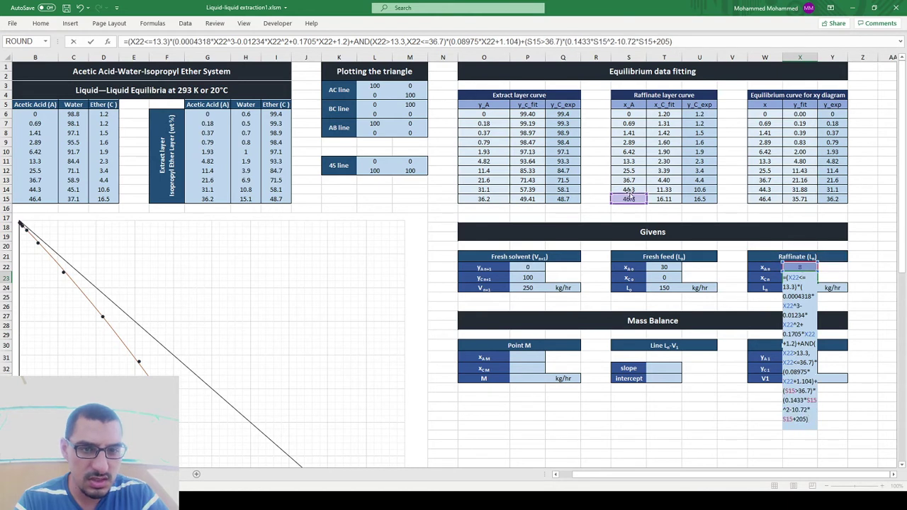
{"action": "left_click_drag", "start_coordinate": [626, 204], "coordinate": [800, 268]}
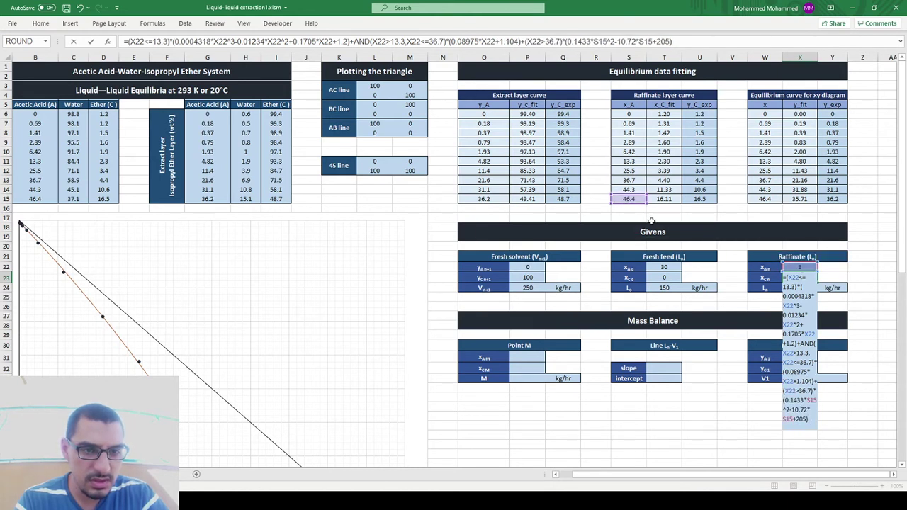
{"action": "left_click_drag", "start_coordinate": [622, 205], "coordinate": [800, 268]}
{"action": "left_click_drag", "start_coordinate": [636, 207], "coordinate": [794, 267]}
{"action": "key", "text": "Return"}
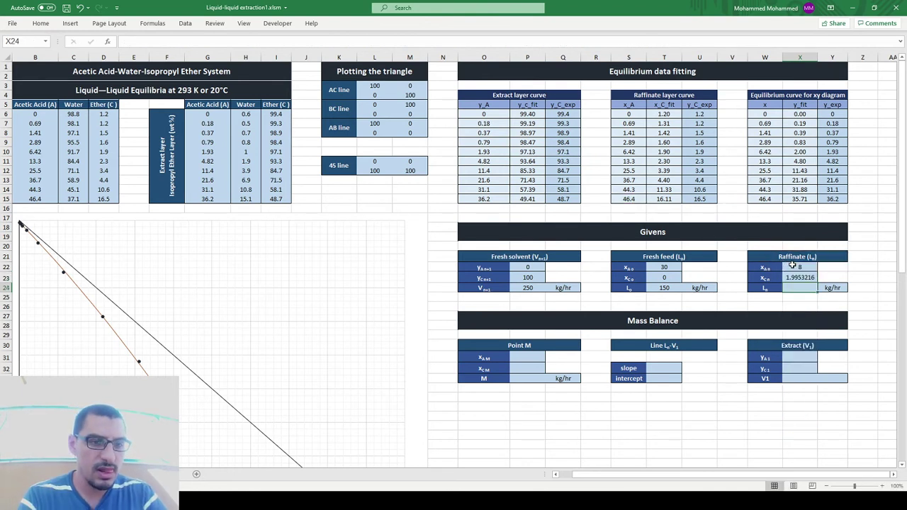
{"action": "key", "text": "Up"}
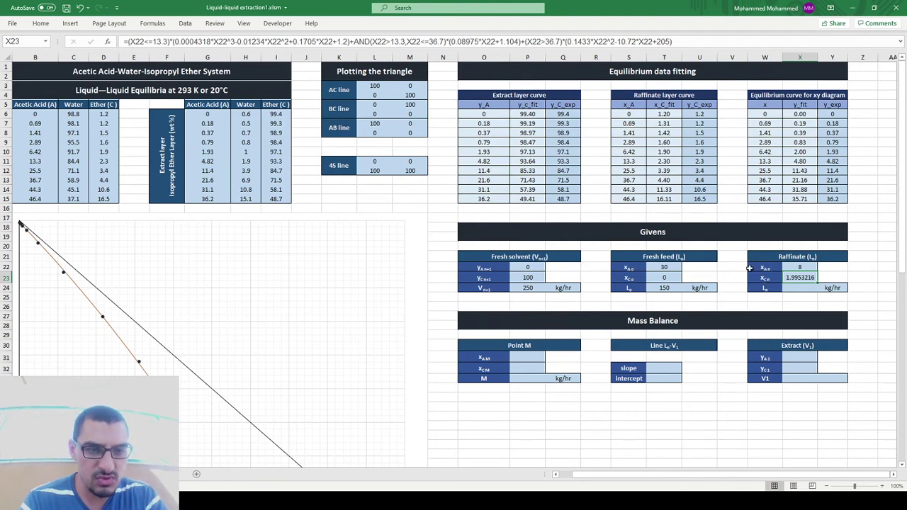
Switch to the PowerPoint presentation and advance the extraction slide to the overall mass balance equations and the mixing point on the V_N+1–L_0 line
{"action": "scroll", "coordinate": [705, 268], "scroll_direction": "down", "scroll_amount": 5}
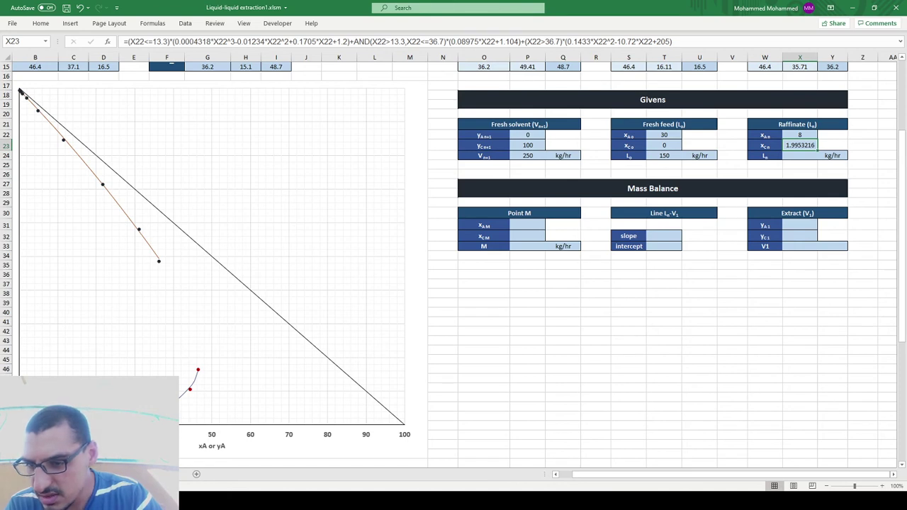
{"action": "scroll", "coordinate": [423, 333], "scroll_direction": "up", "scroll_amount": 5}
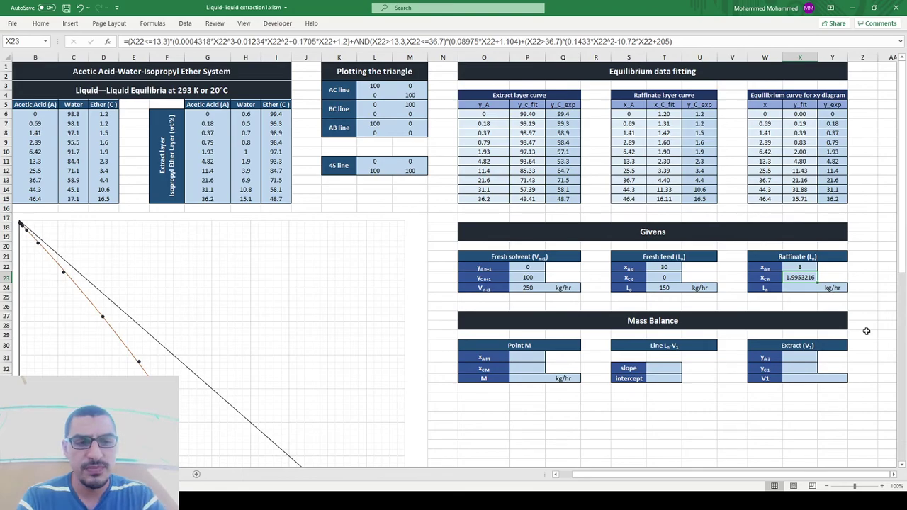
{"action": "key", "text": "alt+Tab"}
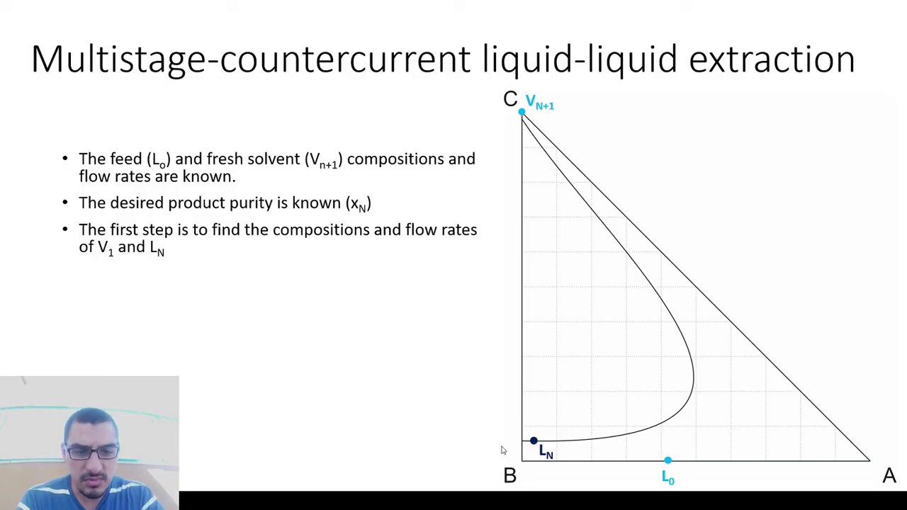
{"action": "key", "text": "Right"}
{"action": "key", "text": "Right"}
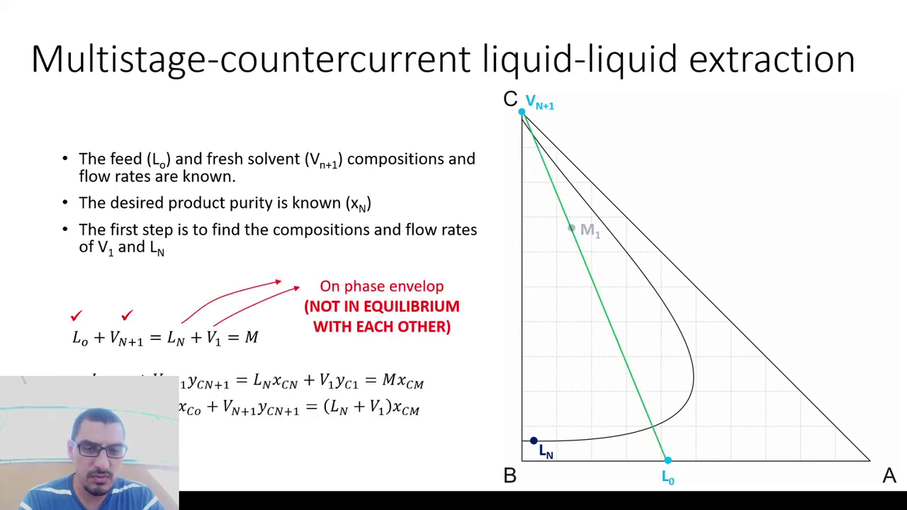
Switch back to the Excel workbook and enter =P24+T24 in P33 to compute the total flow M
{"action": "key", "text": "alt+Tab"}
{"action": "key", "text": "Down"}
{"action": "key", "text": "Down"}
{"action": "key", "text": "Down"}
{"action": "key", "text": "Down"}
{"action": "key", "text": "Down"}
{"action": "key", "text": "Down"}
{"action": "key", "text": "Down"}
{"action": "key", "text": "Left"}
{"action": "key", "text": "Left"}
{"action": "key", "text": "Left"}
{"action": "key", "text": "Left"}
{"action": "key", "text": "Left"}
{"action": "key", "text": "Down"}
{"action": "type", "text": "="}
{"action": "key", "text": "Up"}
{"action": "key", "text": "Up"}
{"action": "key", "text": "Up"}
{"action": "key", "text": "Up"}
{"action": "key", "text": "Up"}
{"action": "key", "text": "Up"}
{"action": "key", "text": "Up"}
{"action": "key", "text": "Up"}
{"action": "key", "text": "Up"}
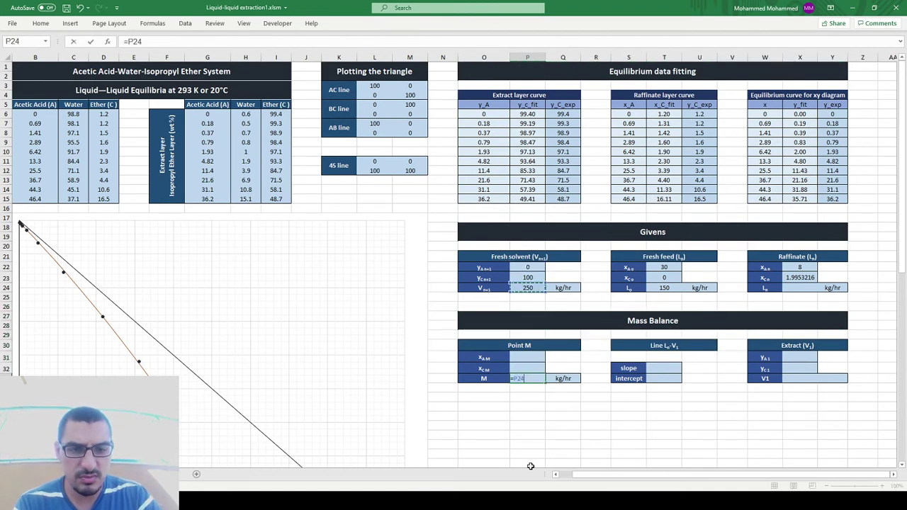
{"action": "type", "text": "+"}
{"action": "key", "text": "Up"}
{"action": "key", "text": "Up"}
{"action": "key", "text": "Up"}
{"action": "key", "text": "Up"}
{"action": "key", "text": "Up"}
{"action": "key", "text": "Up"}
{"action": "key", "text": "Up"}
{"action": "key", "text": "Up"}
{"action": "key", "text": "Up"}
{"action": "key", "text": "Right"}
{"action": "key", "text": "Right"}
{"action": "key", "text": "Right"}
{"action": "key", "text": "Right"}
{"action": "key", "text": "Return"}
{"action": "key", "text": "Up"}
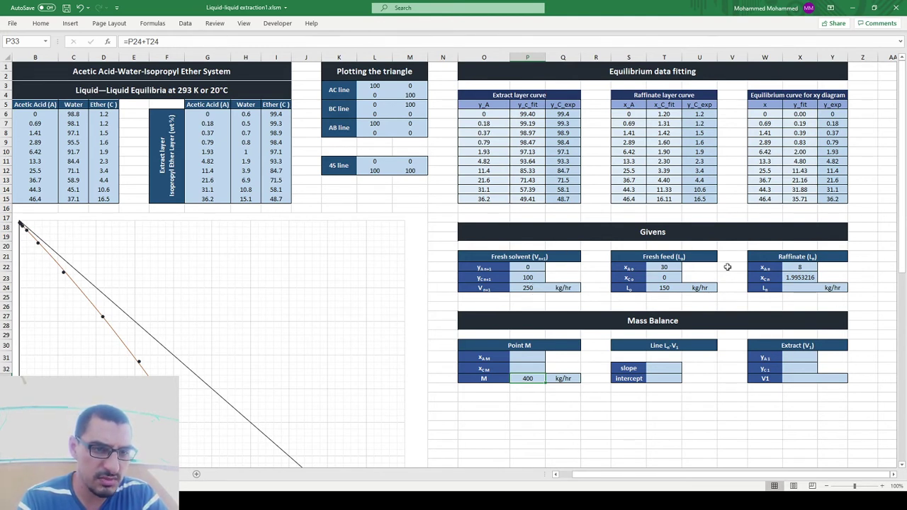
Enter the point M composition x_AM in P31 as =(P22*P24+T22+T24)/P33
{"action": "left_click", "coordinate": [528, 370]}
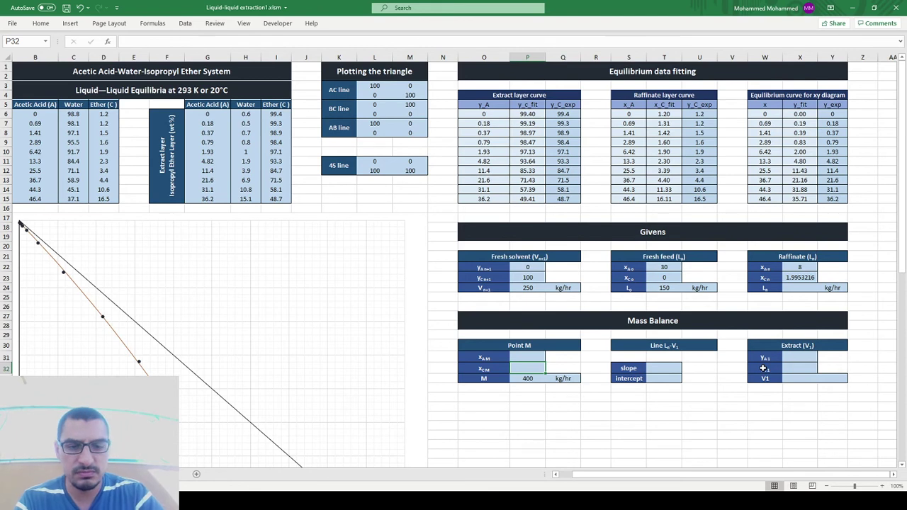
{"action": "key", "text": "Up"}
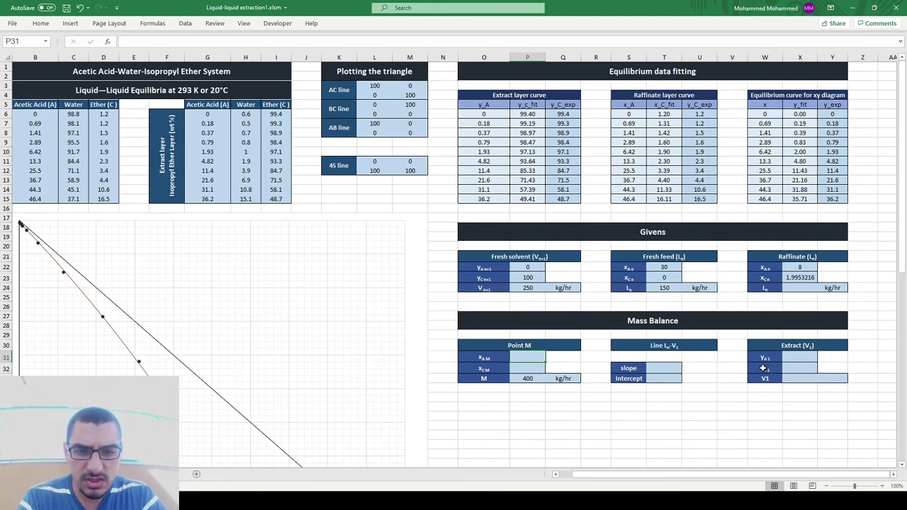
{"action": "key", "text": "F2"}
{"action": "type", "text": "="}
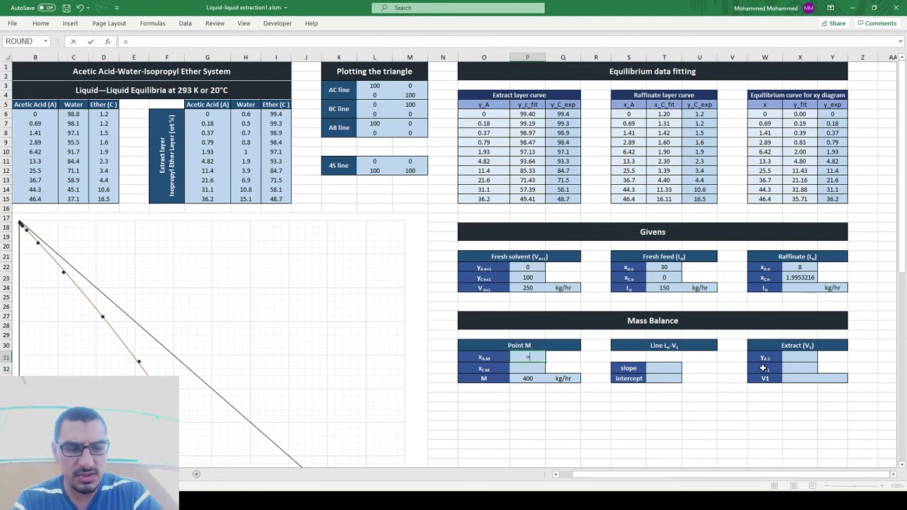
{"action": "type", "text": "("}
{"action": "key", "text": "Up"}
{"action": "key", "text": "Up"}
{"action": "key", "text": "Up"}
{"action": "key", "text": "Up"}
{"action": "key", "text": "Up"}
{"action": "key", "text": "Up"}
{"action": "key", "text": "Up"}
{"action": "key", "text": "Up"}
{"action": "key", "text": "Up"}
{"action": "type", "text": "*"}
{"action": "key", "text": "Up"}
{"action": "key", "text": "Up"}
{"action": "key", "text": "Up"}
{"action": "key", "text": "Up"}
{"action": "key", "text": "Up"}
{"action": "key", "text": "Up"}
{"action": "key", "text": "Up"}
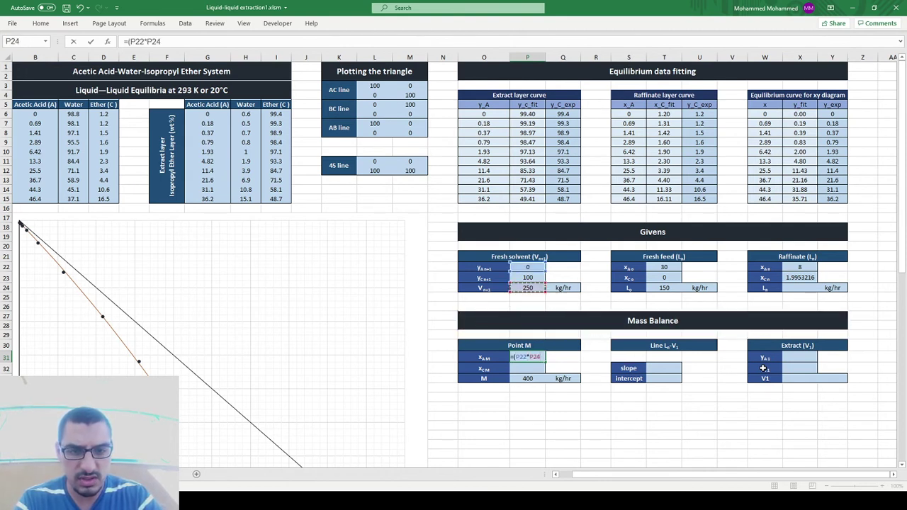
{"action": "type", "text": ")"}
{"action": "type", "text": "+"}
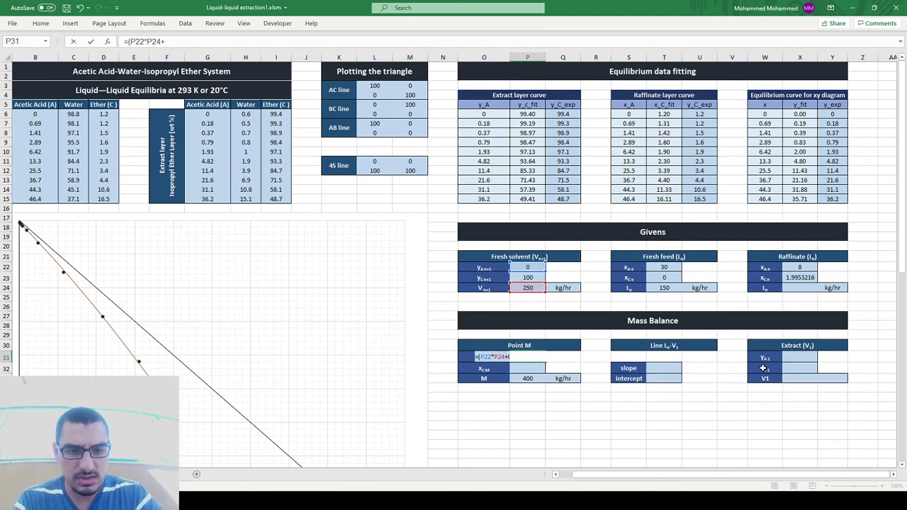
{"action": "key", "text": "Up"}
{"action": "key", "text": "Up"}
{"action": "key", "text": "Up"}
{"action": "key", "text": "Up"}
{"action": "key", "text": "Up"}
{"action": "key", "text": "Up"}
{"action": "key", "text": "Up"}
{"action": "key", "text": "Up"}
{"action": "key", "text": "Up"}
{"action": "key", "text": "Right"}
{"action": "key", "text": "Right"}
{"action": "key", "text": "Right"}
{"action": "key", "text": "Right"}
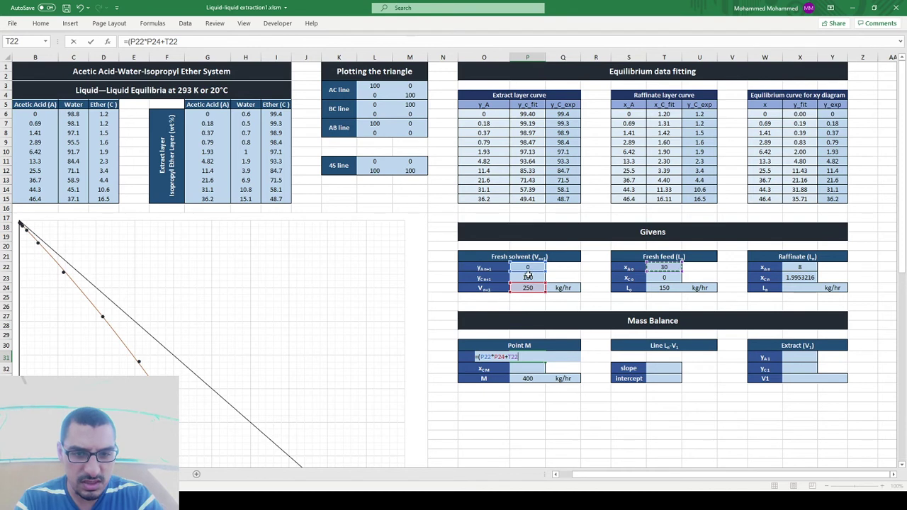
{"action": "type", "text": "+"}
{"action": "key", "text": "Up"}
{"action": "key", "text": "Up"}
{"action": "key", "text": "Up"}
{"action": "key", "text": "Up"}
{"action": "key", "text": "Up"}
{"action": "key", "text": "Up"}
{"action": "key", "text": "Up"}
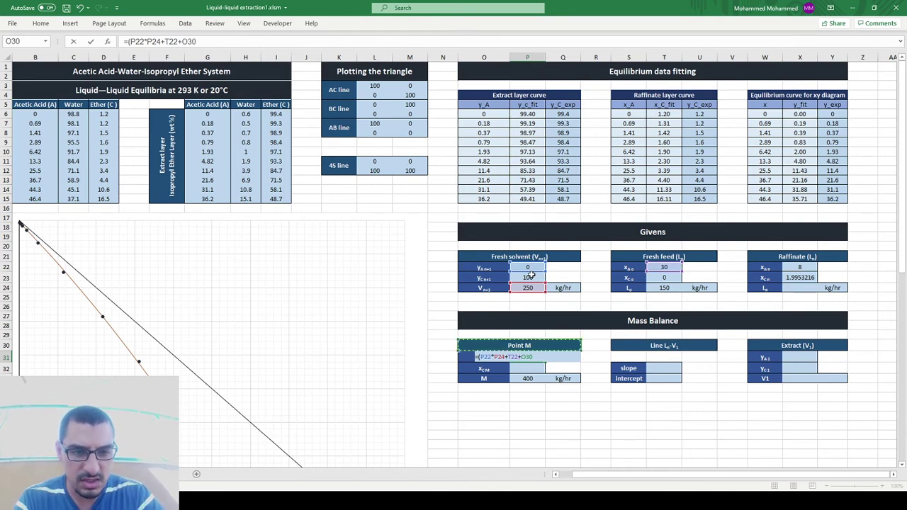
{"action": "key", "text": "Right"}
{"action": "key", "text": "Right"}
{"action": "key", "text": "Right"}
{"action": "key", "text": "Right"}
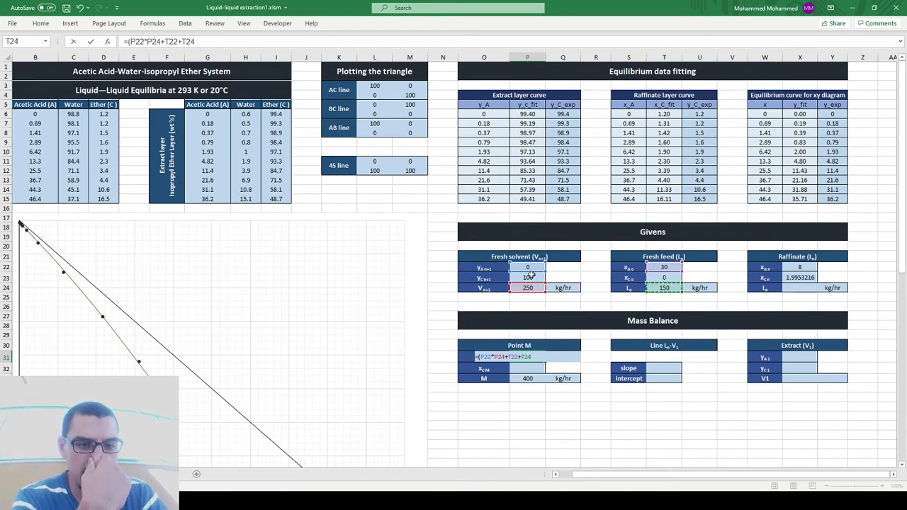
{"action": "type", "text": ")"}
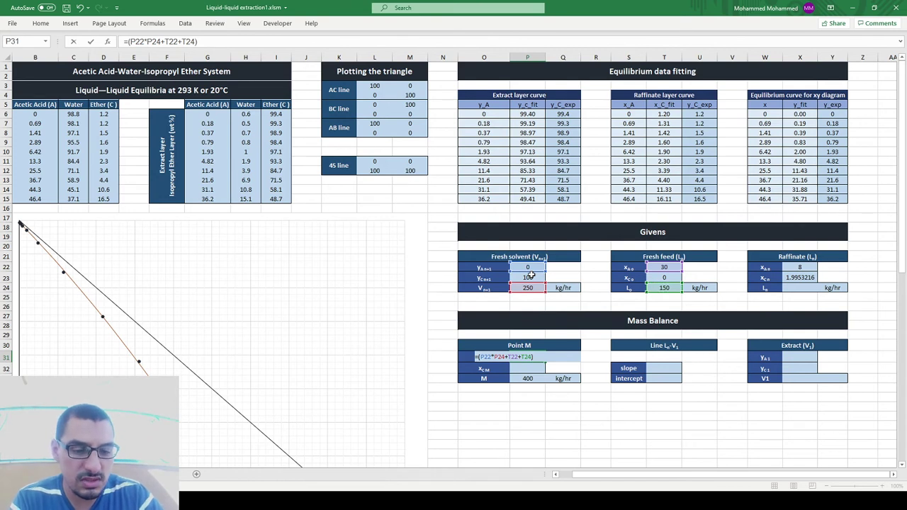
{"action": "type", "text": "/"}
{"action": "key", "text": "Down"}
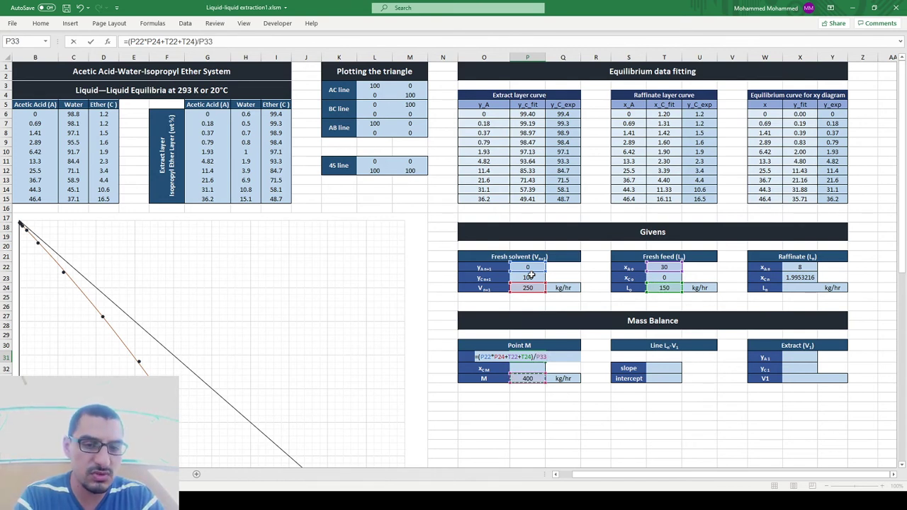
{"action": "key", "text": "Return"}
Copy the full text of the x_AM formula from P31
{"action": "type", "text": "=(P24*P23+T24*T23)/P33"}
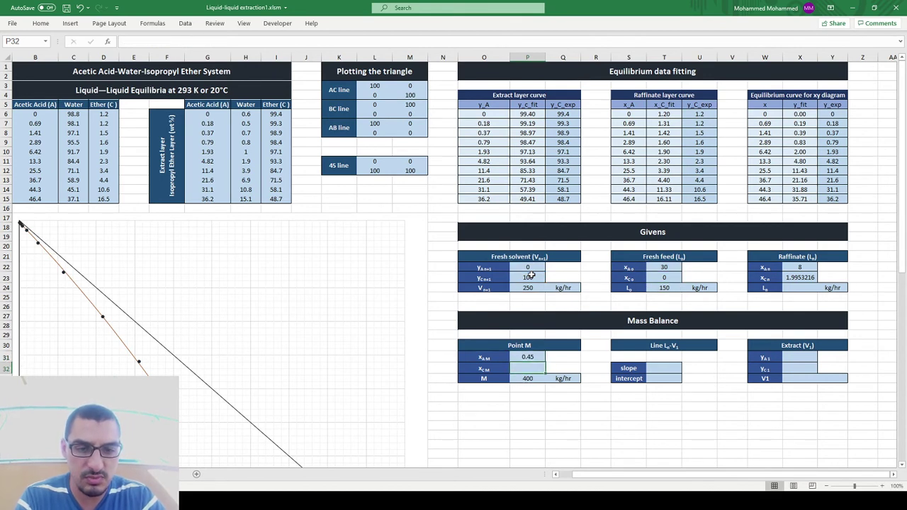
{"action": "key", "text": "Up"}
{"action": "key", "text": "Up"}
{"action": "key", "text": "Down"}
{"action": "key", "text": "F2"}
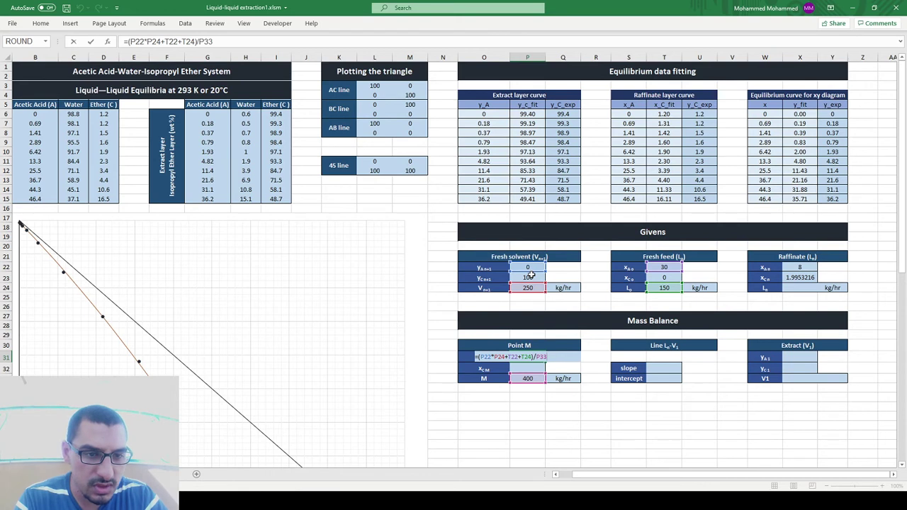
{"action": "key", "text": "Escape"}
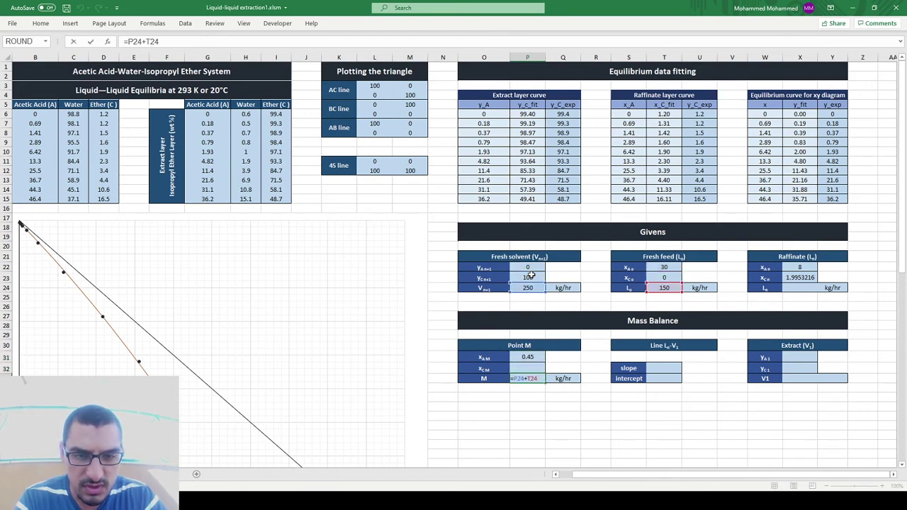
{"action": "key", "text": "F2"}
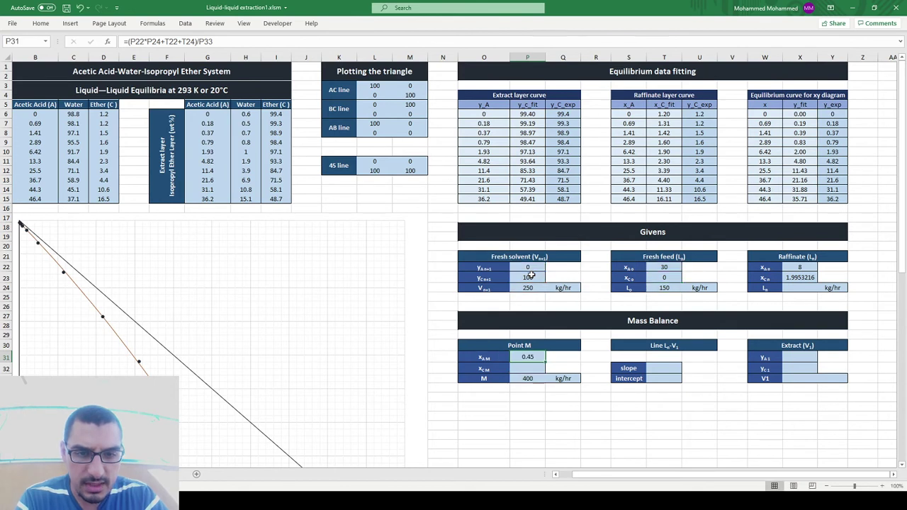
{"action": "key", "text": "Return"}
Paste the copied formula into P32 for x_CM and repoint it to the C compositions as =(P23*P24+T23+T24)/P33
{"action": "key", "text": "F2"}
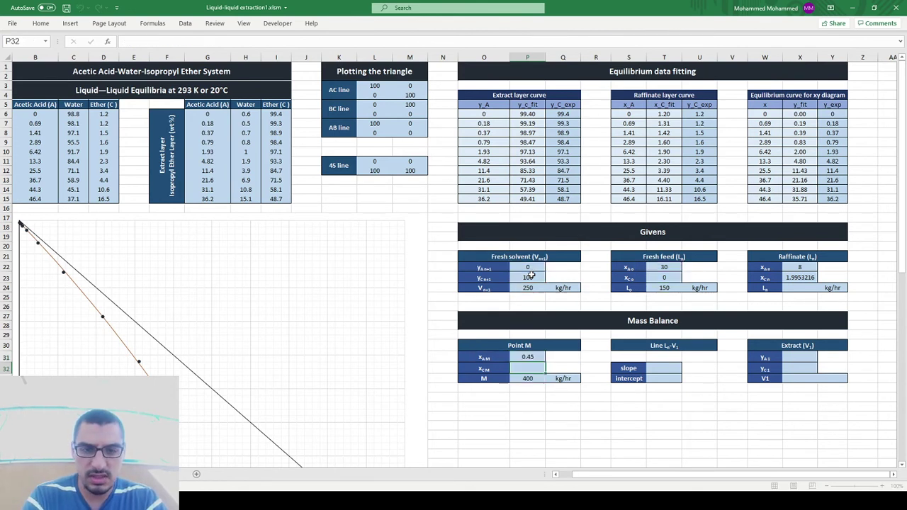
{"action": "key", "text": "ctrl+v"}
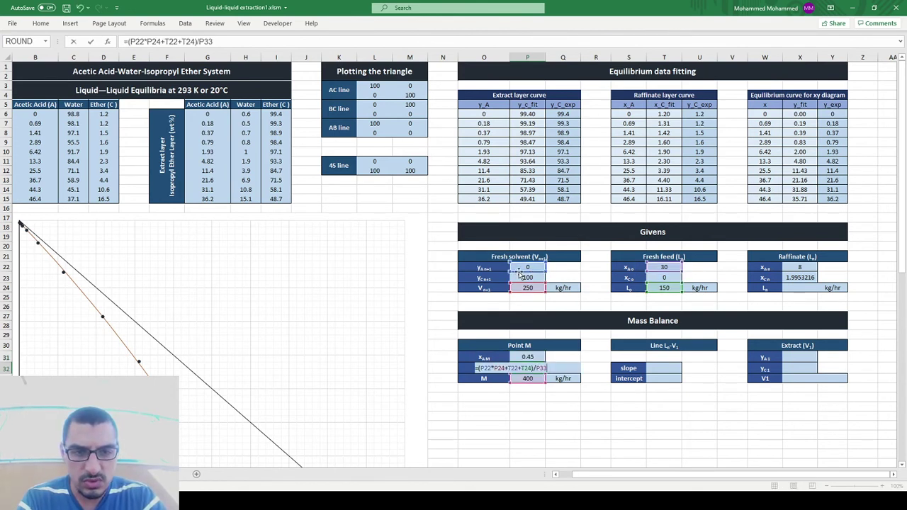
{"action": "left_click", "coordinate": [521, 278]}
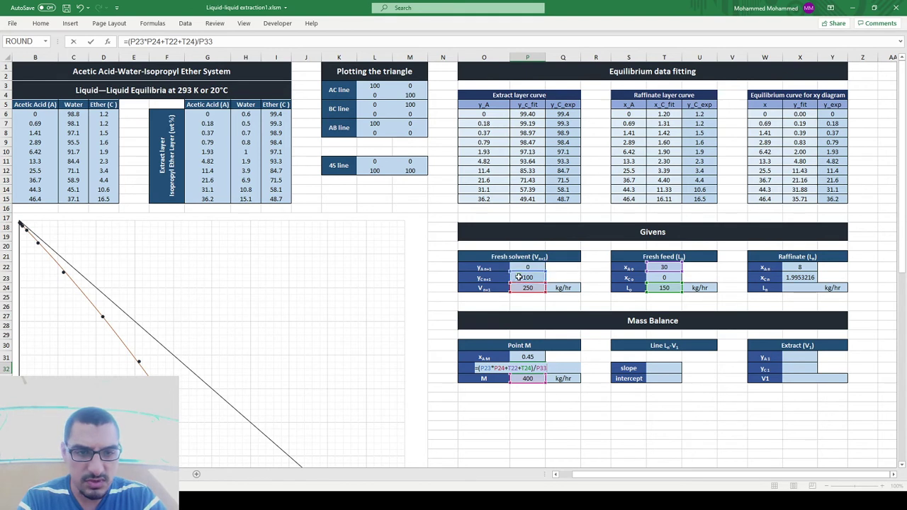
{"action": "left_click", "coordinate": [664, 277]}
{"action": "key", "text": "Return"}
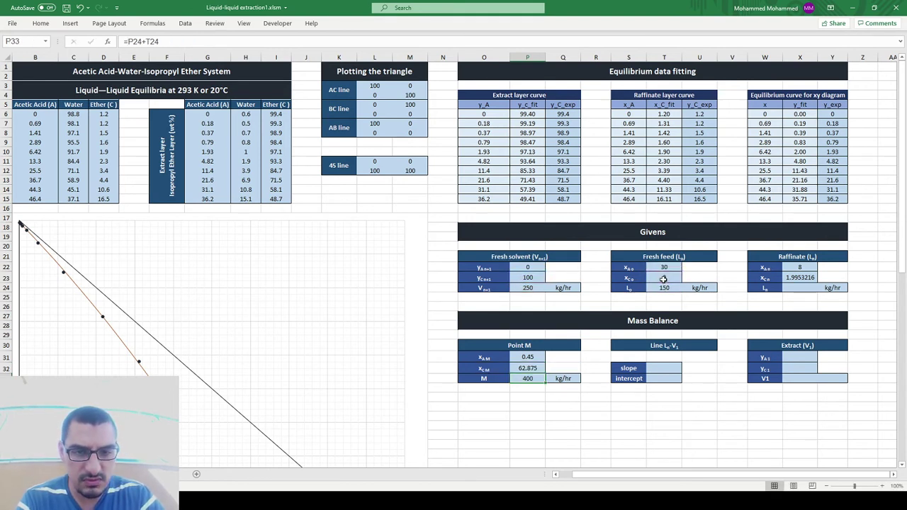
{"action": "key", "text": "Up"}
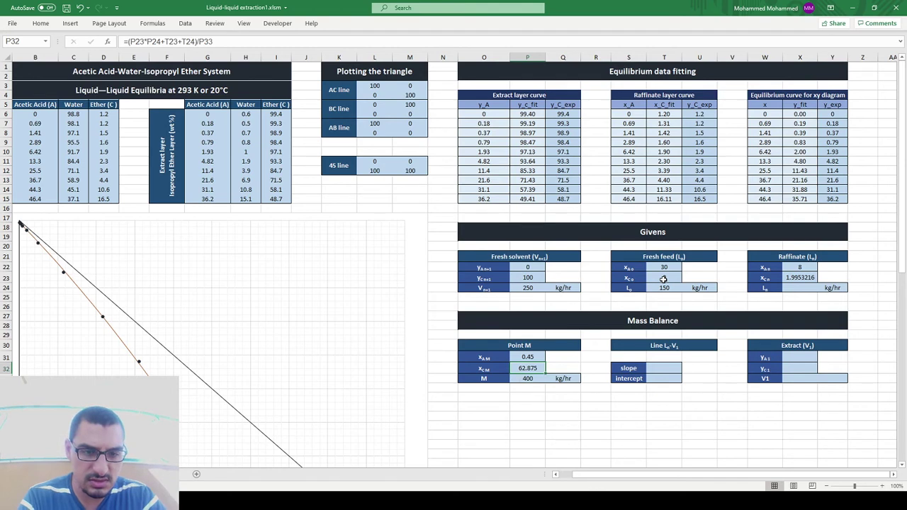
{"action": "scroll", "coordinate": [664, 278], "scroll_direction": "down", "scroll_amount": 3}
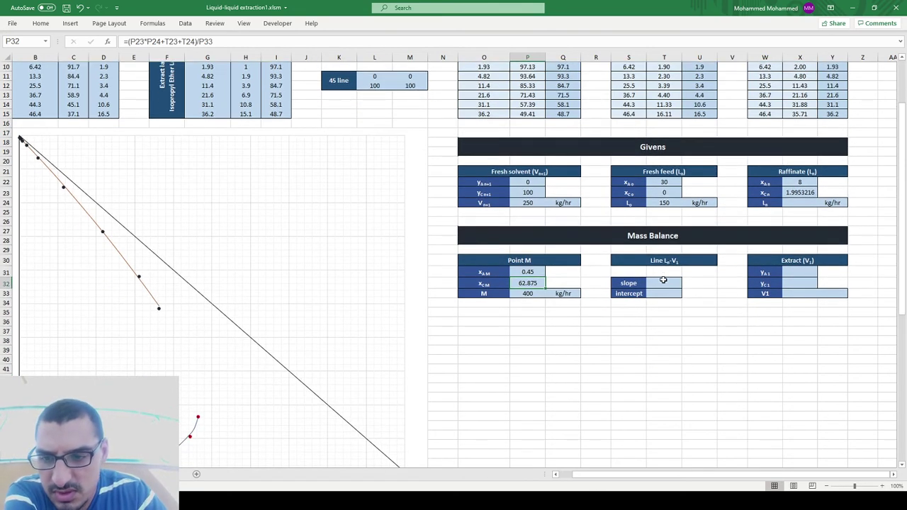
{"action": "scroll", "coordinate": [445, 307], "scroll_direction": "down", "scroll_amount": 1}
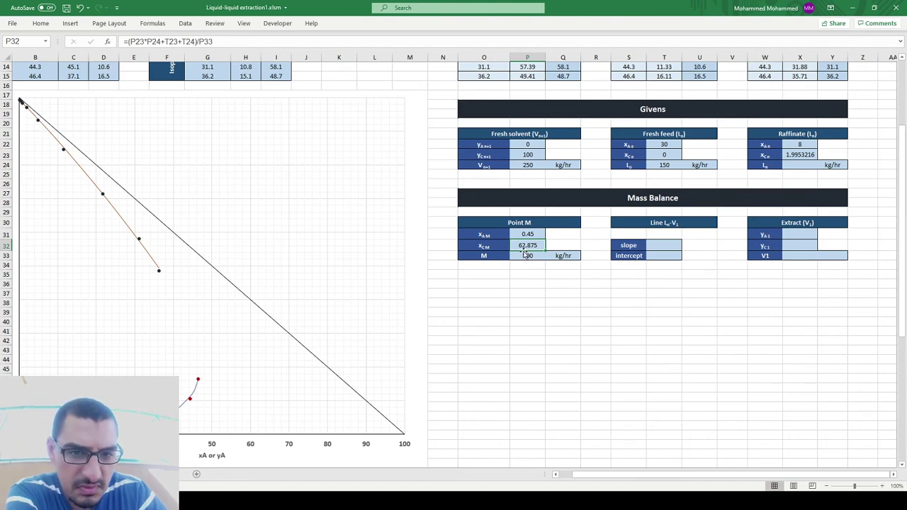
Read the slope definition of the L_N-V_1 line on the next slide in the PowerPoint slide show and return to Excel
{"action": "scroll", "coordinate": [567, 264], "scroll_direction": "up", "scroll_amount": 2}
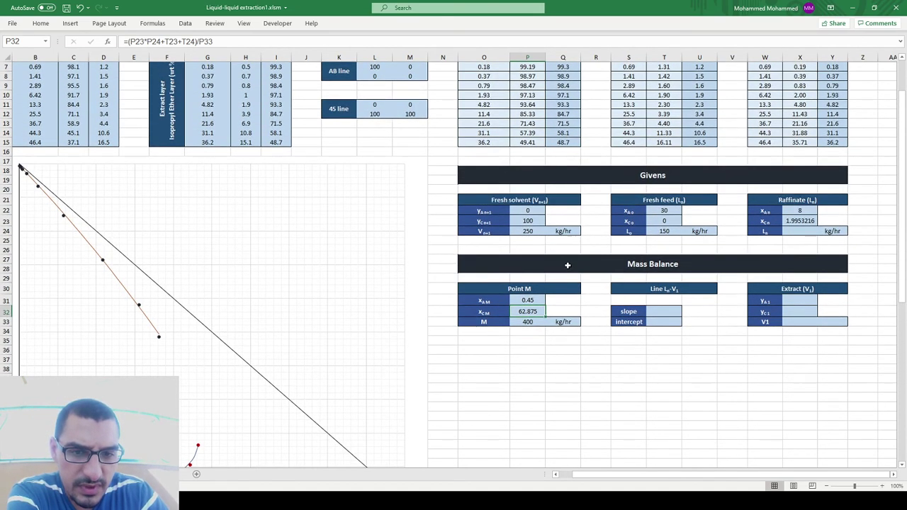
{"action": "left_click", "coordinate": [666, 312]}
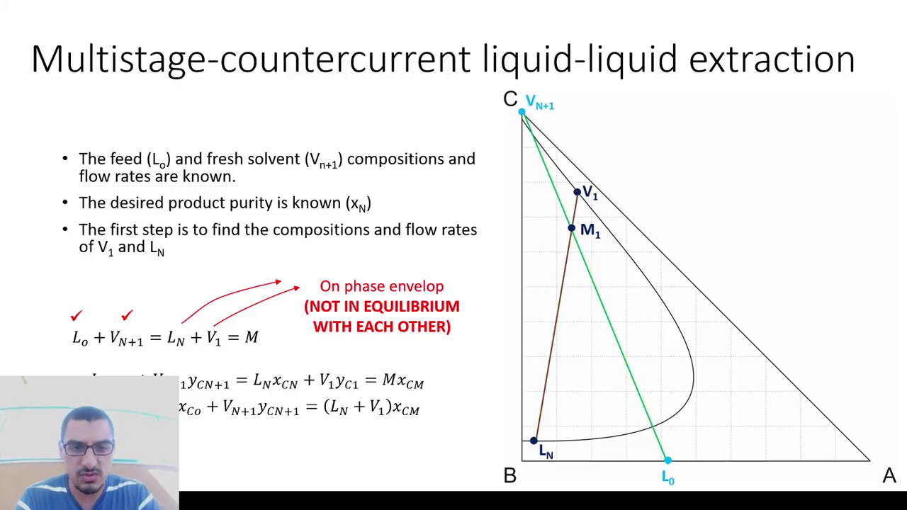
{"action": "key", "text": "Right"}
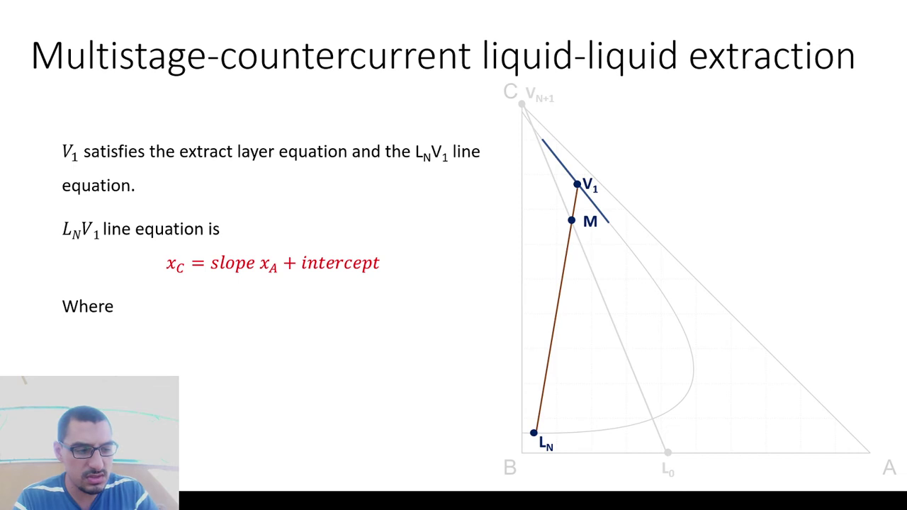
{"action": "key", "text": "alt+Tab"}
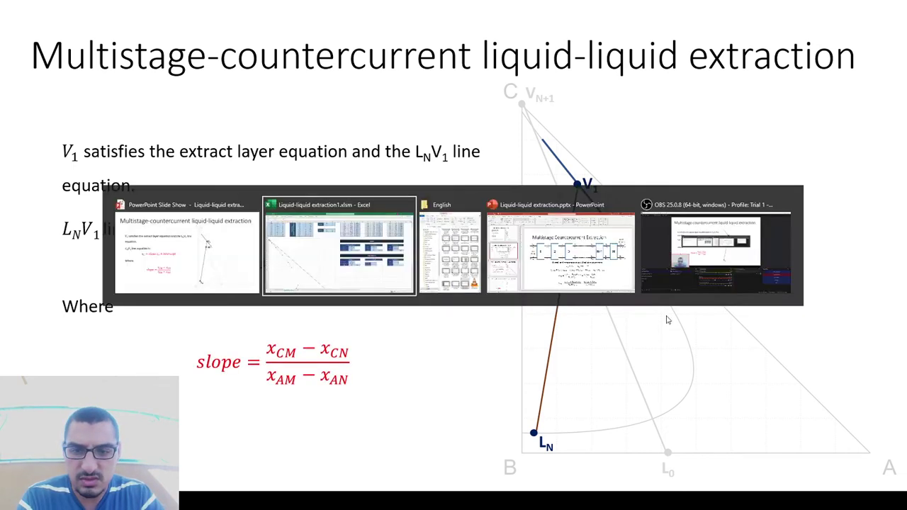
Enter the L_N-V_1 line slope in T32 as =(X23-P32)/(X22-P31)
{"action": "type", "text": "=("}
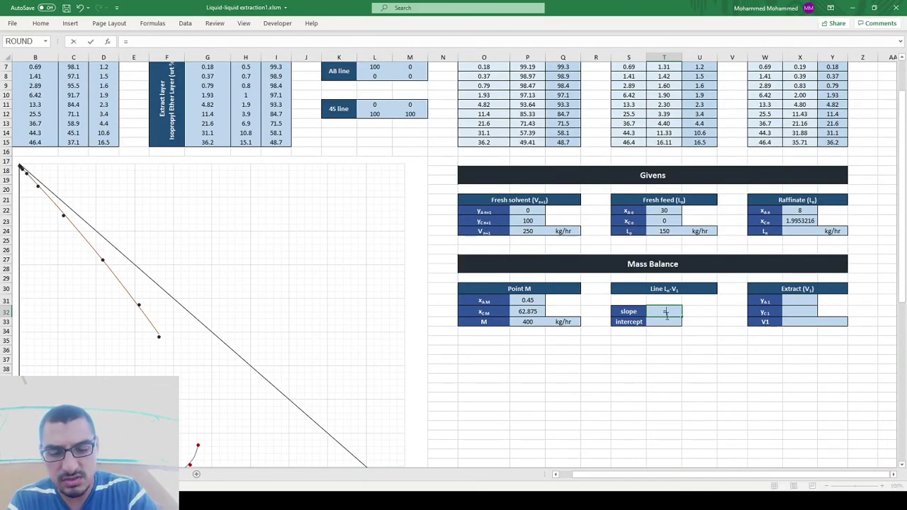
{"action": "key", "text": "Up"}
{"action": "key", "text": "Up"}
{"action": "key", "text": "Up"}
{"action": "key", "text": "Up"}
{"action": "key", "text": "Up"}
{"action": "key", "text": "Up"}
{"action": "key", "text": "Up"}
{"action": "key", "text": "Right"}
{"action": "key", "text": "Right"}
{"action": "key", "text": "Right"}
{"action": "key", "text": "Right"}
{"action": "key", "text": "Up"}
{"action": "key", "text": "Up"}
{"action": "type", "text": "-"}
{"action": "key", "text": "Left"}
{"action": "key", "text": "Left"}
{"action": "key", "text": "Left"}
{"action": "key", "text": "Left"}
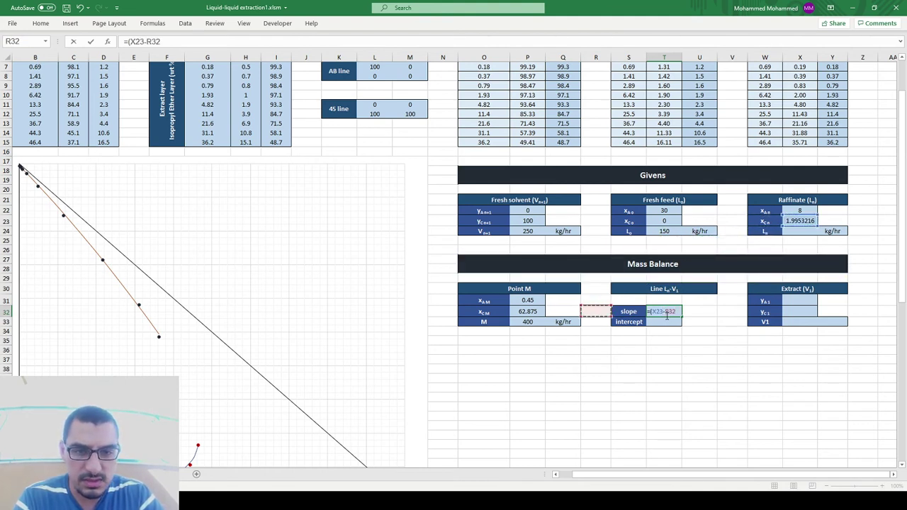
{"action": "type", "text": ")/("}
{"action": "key", "text": "Up"}
{"action": "key", "text": "Up"}
{"action": "key", "text": "Up"}
{"action": "key", "text": "Up"}
{"action": "key", "text": "Up"}
{"action": "key", "text": "Up"}
{"action": "key", "text": "Up"}
{"action": "key", "text": "Up"}
{"action": "key", "text": "Right"}
{"action": "key", "text": "Right"}
{"action": "key", "text": "Up"}
{"action": "key", "text": "Up"}
{"action": "key", "text": "Right"}
{"action": "key", "text": "Right"}
{"action": "type", "text": "-"}
{"action": "key", "text": "Left"}
{"action": "key", "text": "Left"}
{"action": "key", "text": "Left"}
{"action": "key", "text": "Left"}
{"action": "key", "text": "Up"}
{"action": "key", "text": "Return"}
{"action": "left_click", "coordinate": [666, 311]}
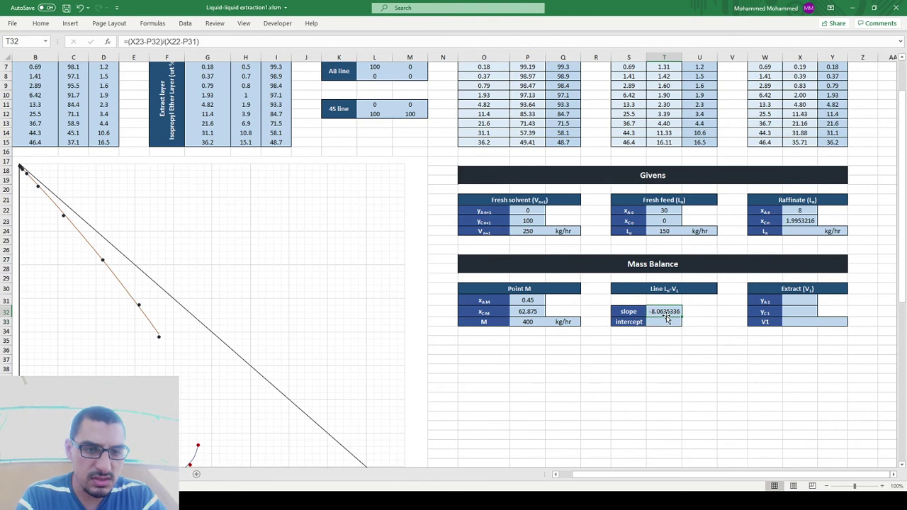
Correct the x_AM formula in P31 to multiply the feed terms, =(P22*P24+T22*T24)/P33
{"action": "left_click", "coordinate": [521, 301]}
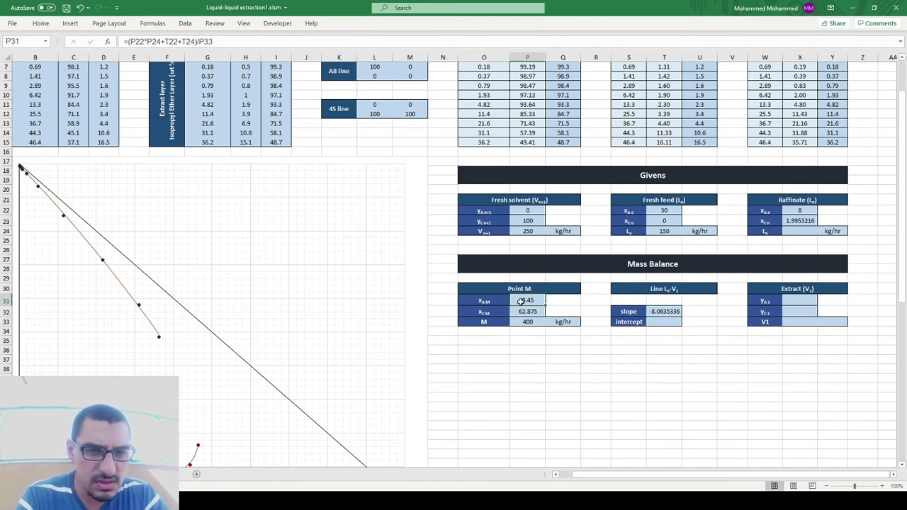
{"action": "double_click", "coordinate": [521, 300]}
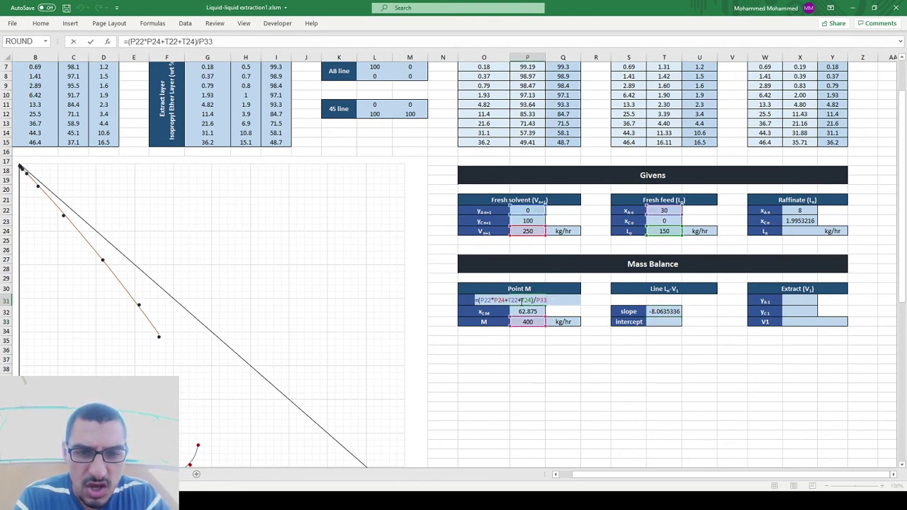
{"action": "key", "text": "Return"}
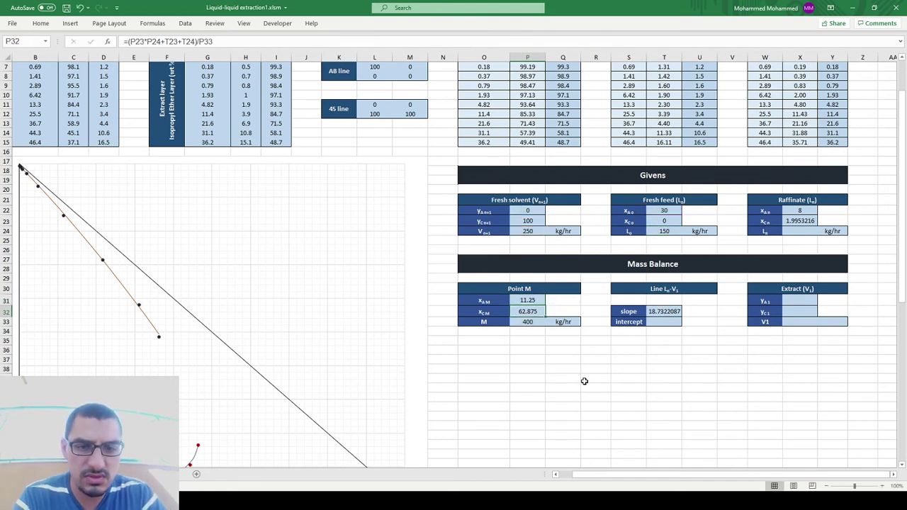
{"action": "key", "text": "Up"}
{"action": "key", "text": "F2"}
{"action": "key", "text": "Escape"}
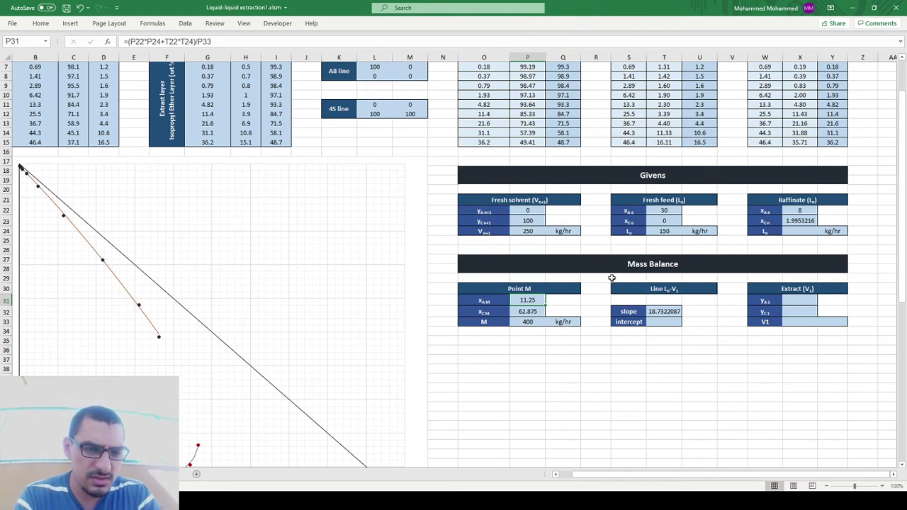
Enter the L_N-V_1 line intercept in T33 as =P32-T32*P31
{"action": "key", "text": "Right"}
{"action": "key", "text": "Right"}
{"action": "key", "text": "Right"}
{"action": "key", "text": "Right"}
{"action": "key", "text": "Down"}
{"action": "key", "text": "Down"}
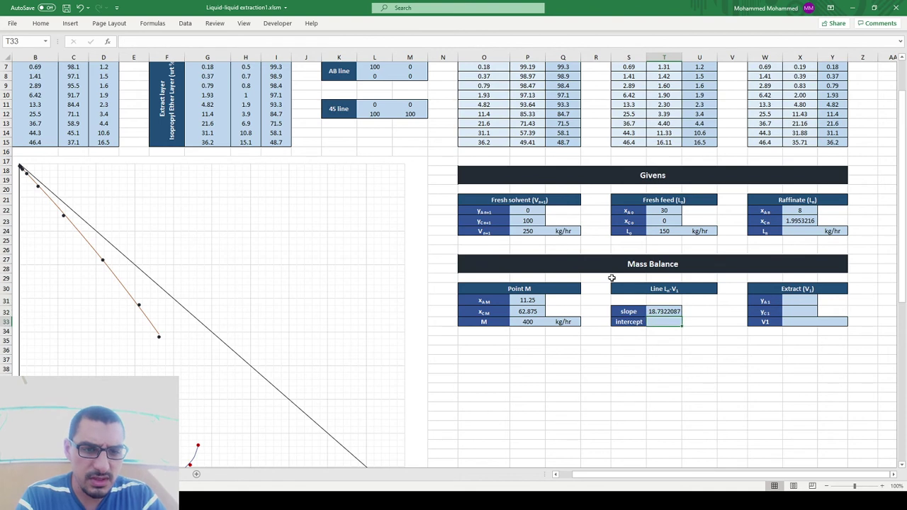
{"action": "type", "text": "="}
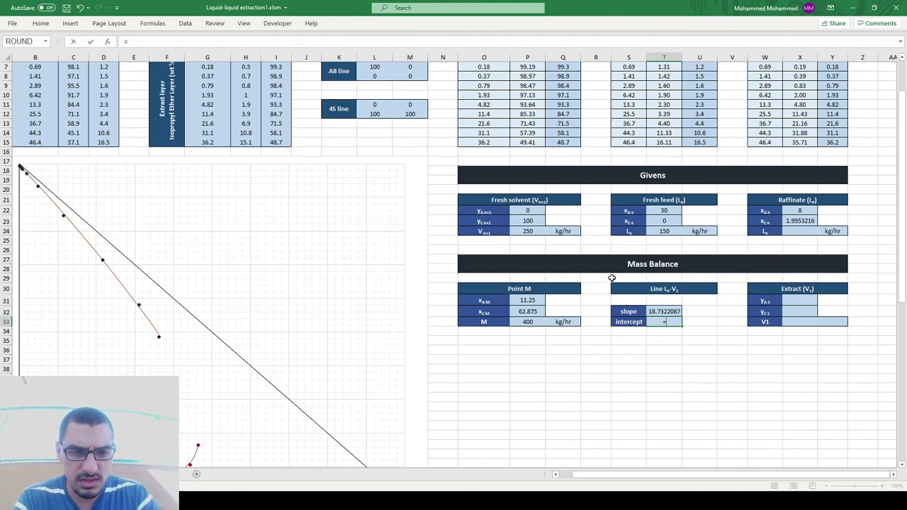
{"action": "key", "text": "Left"}
{"action": "key", "text": "Left"}
{"action": "key", "text": "Left"}
{"action": "key", "text": "Left"}
{"action": "key", "text": "Up"}
{"action": "type", "text": "-"}
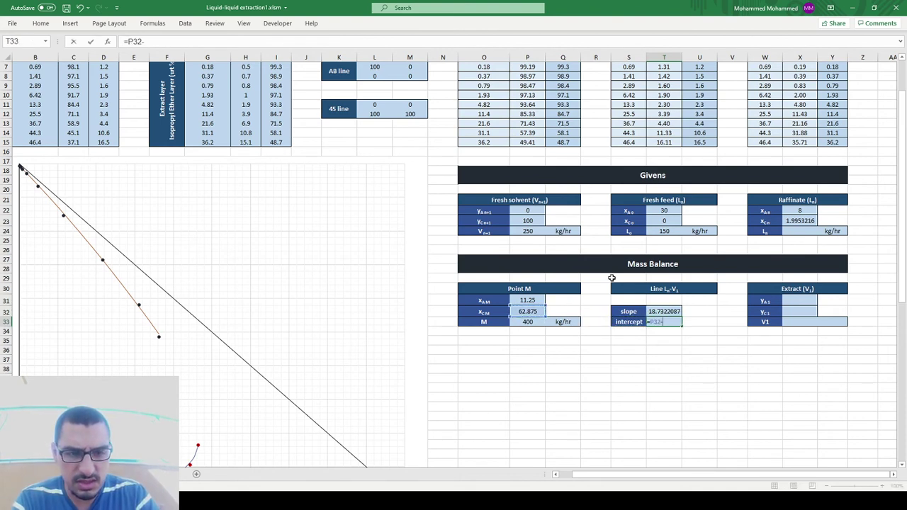
{"action": "key", "text": "Up"}
{"action": "type", "text": "*"}
{"action": "key", "text": "Left"}
{"action": "key", "text": "Left"}
{"action": "key", "text": "Left"}
{"action": "key", "text": "Left"}
{"action": "key", "text": "Up"}
{"action": "key", "text": "Up"}
{"action": "key", "text": "Return"}
{"action": "key", "text": "Up"}
{"action": "key", "text": "Right"}
{"action": "key", "text": "Right"}
{"action": "key", "text": "Right"}
{"action": "key", "text": "Right"}
{"action": "key", "text": "Up"}
{"action": "key", "text": "Up"}
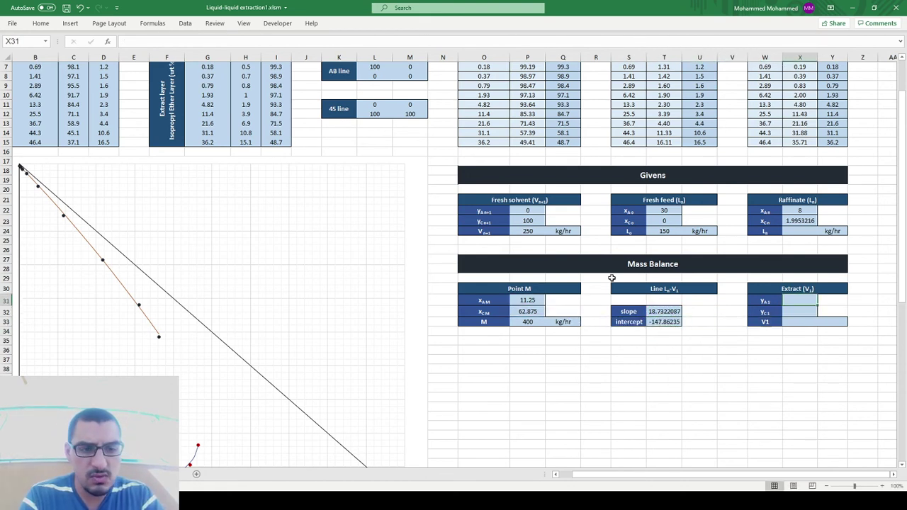
{"action": "key", "text": "Left"}
{"action": "key", "text": "Left"}
{"action": "key", "text": "Left"}
{"action": "key", "text": "Left"}
{"action": "key", "text": "Down"}
{"action": "key", "text": "Down"}
{"action": "key", "text": "Up"}
{"action": "key", "text": "Right"}
{"action": "key", "text": "Right"}
{"action": "key", "text": "Right"}
{"action": "key", "text": "Right"}
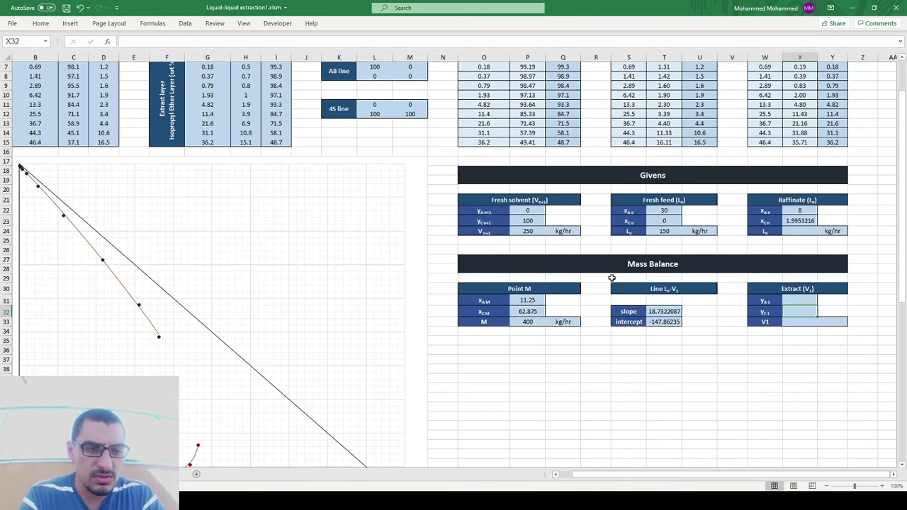
Enter 20 as the initial guess for the extract composition y_A1 in X31
{"action": "scroll", "coordinate": [611, 277], "scroll_direction": "up", "scroll_amount": 2}
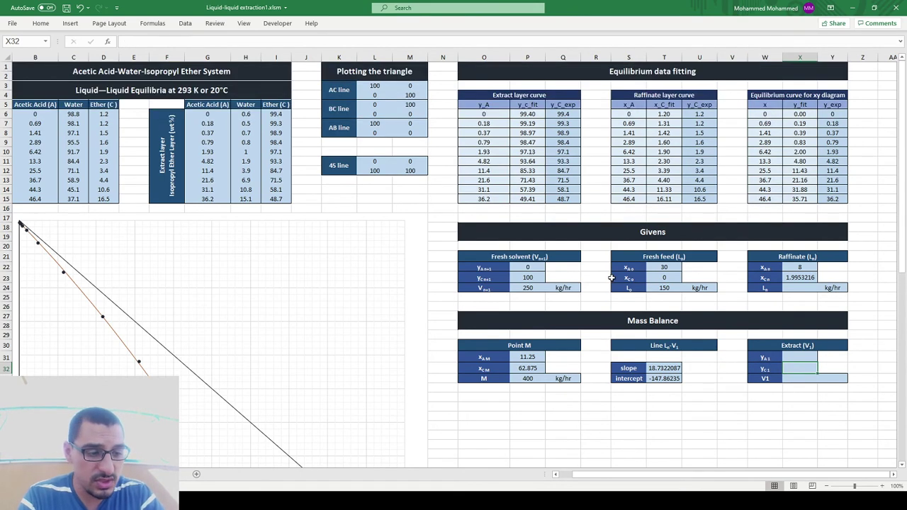
{"action": "key", "text": "Up"}
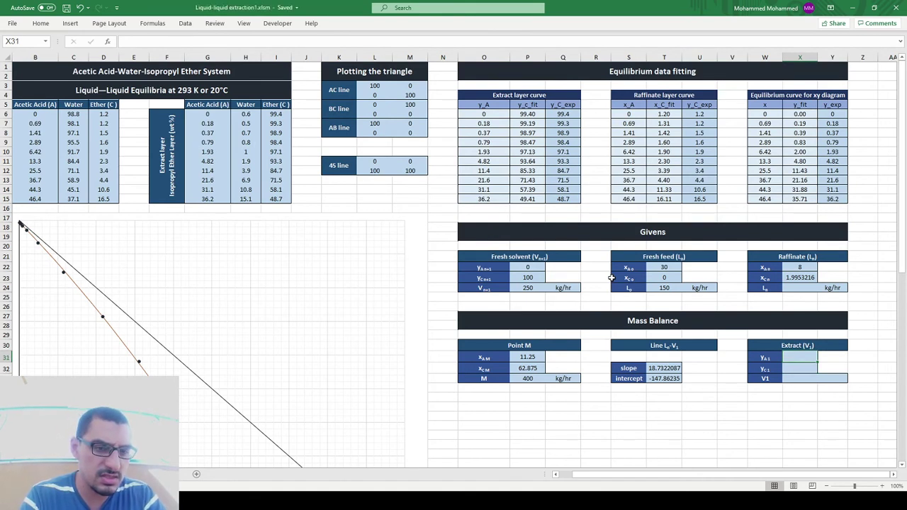
{"action": "key", "text": "Down"}
{"action": "key", "text": "Down"}
{"action": "key", "text": "Up"}
{"action": "key", "text": "Up"}
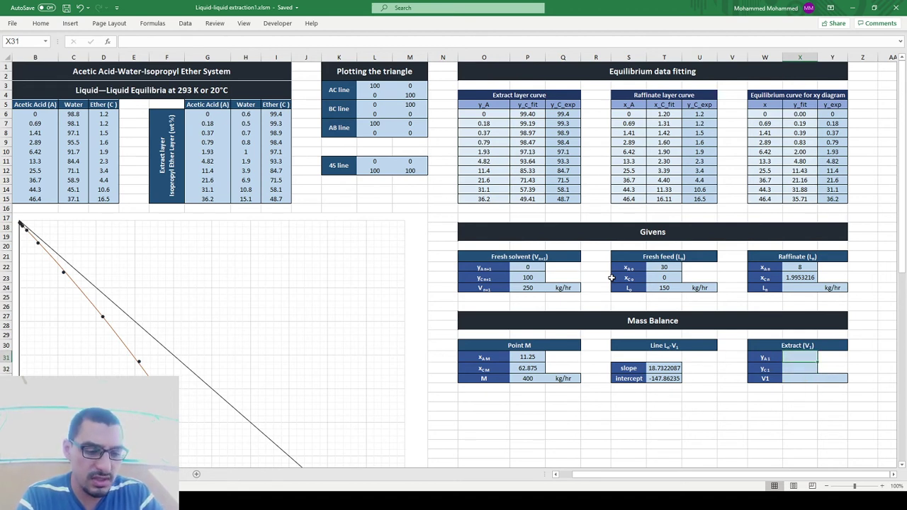
{"action": "type", "text": "20"}
{"action": "key", "text": "Return"}
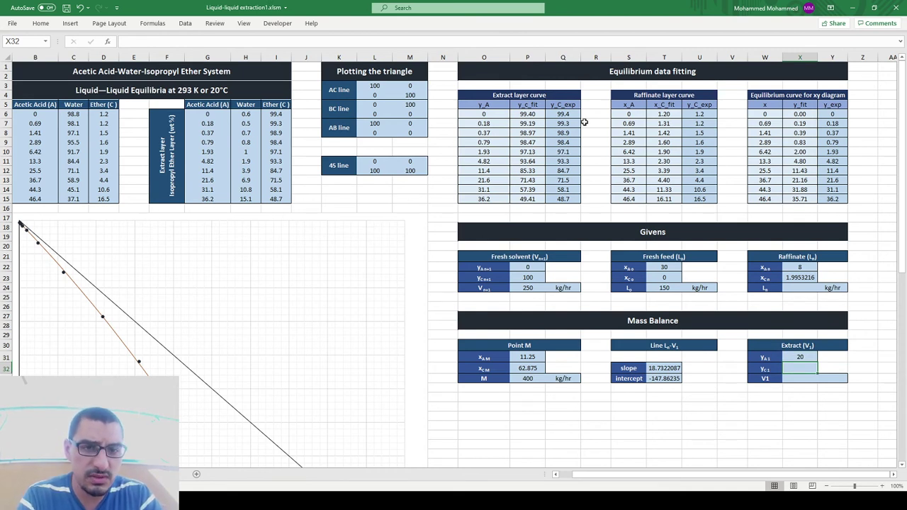
Copy the extract layer fit formula from P6 into X32 for y_C1 and repoint it as =-0.005913*X31^2-1.167*X31+99.4
{"action": "double_click", "coordinate": [530, 114]}
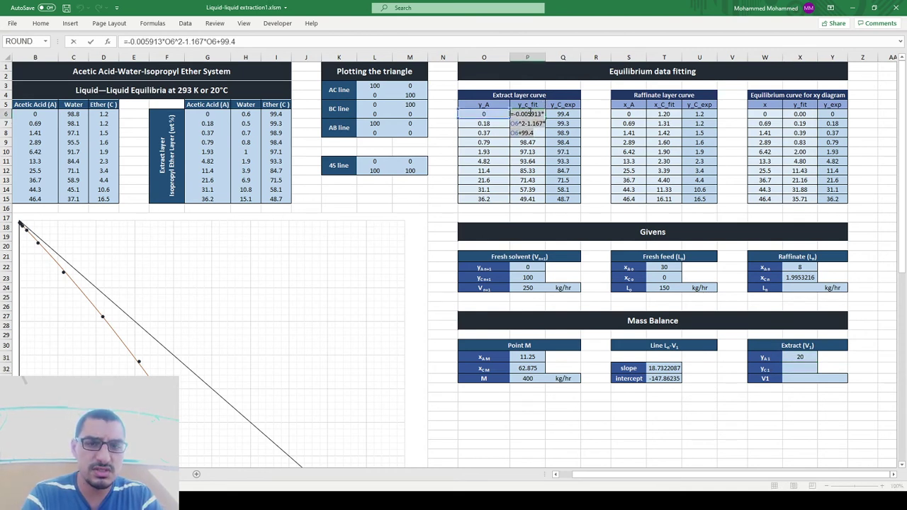
{"action": "key", "text": "Return"}
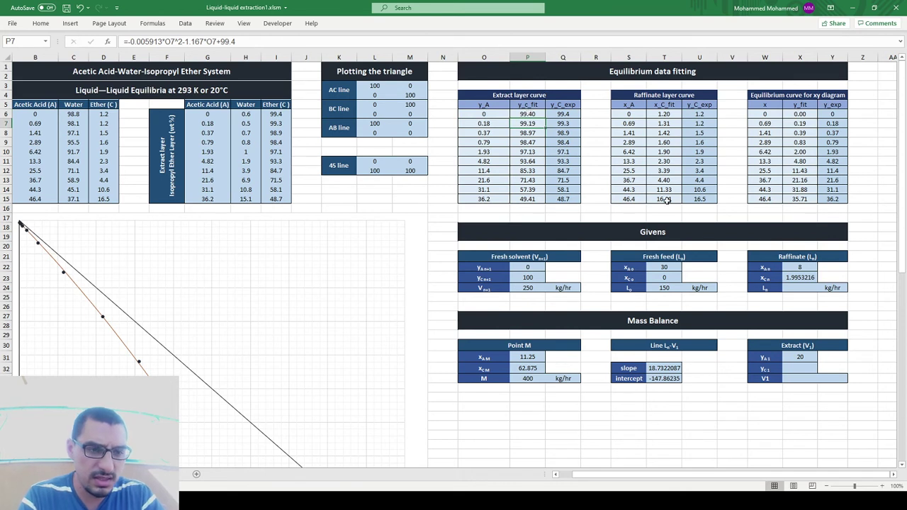
{"action": "double_click", "coordinate": [802, 367]}
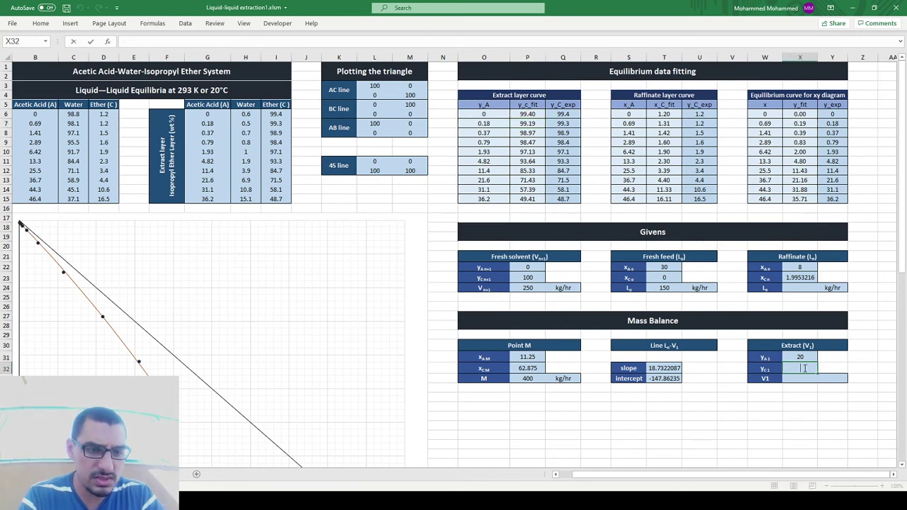
{"action": "type", "text": "=-0.005913*O6^2-1.167*O6+99.4"}
{"action": "left_click_drag", "start_coordinate": [496, 119], "coordinate": [800, 361]}
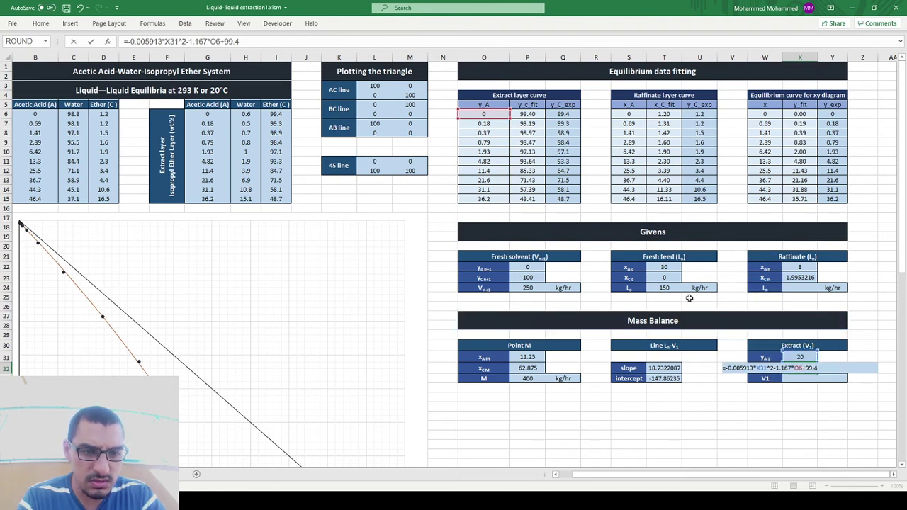
{"action": "left_click_drag", "start_coordinate": [496, 121], "coordinate": [804, 357]}
{"action": "key", "text": "Return"}
{"action": "key", "text": "Up"}
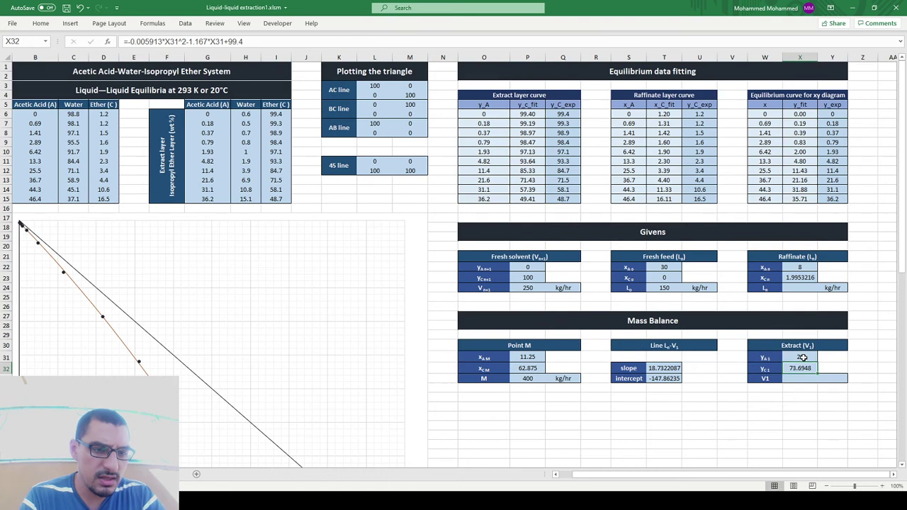
Enter the difference between y_C1 and the L_N-V_1 line in X34 as =X32-(T32*X31+T33)
{"action": "left_click", "coordinate": [803, 358]}
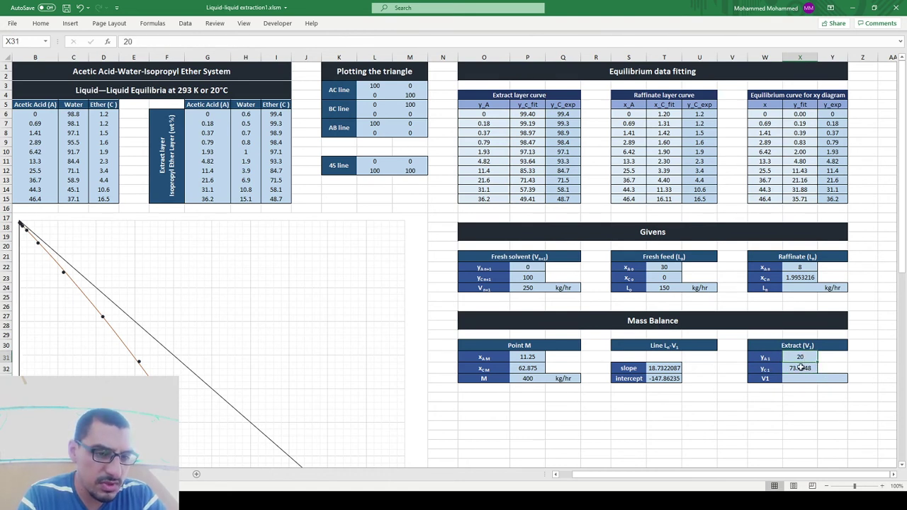
{"action": "key", "text": "Down"}
{"action": "key", "text": "Down"}
{"action": "key", "text": "Down"}
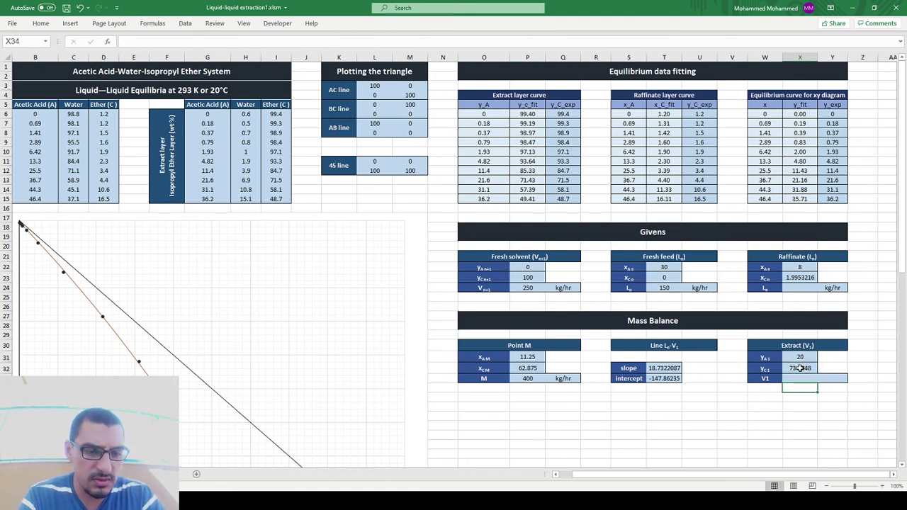
{"action": "type", "text": "="}
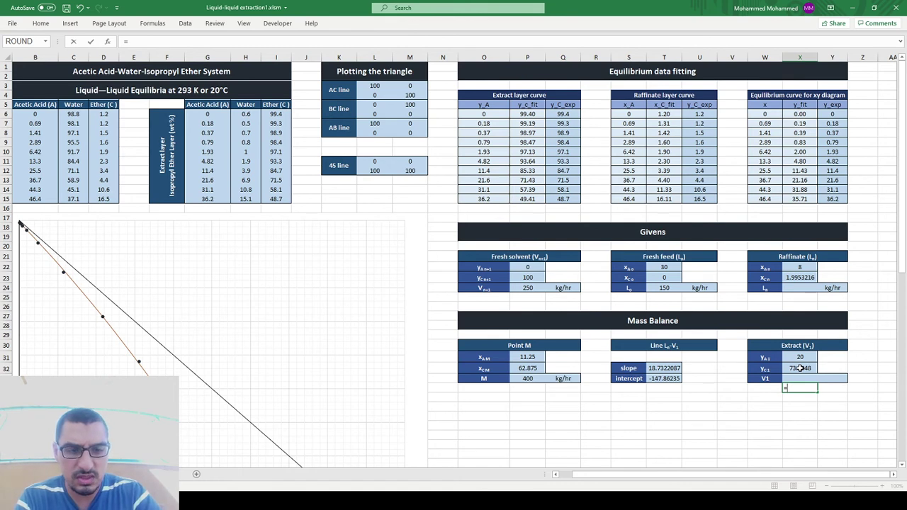
{"action": "left_click", "coordinate": [800, 367]}
{"action": "type", "text": "-"}
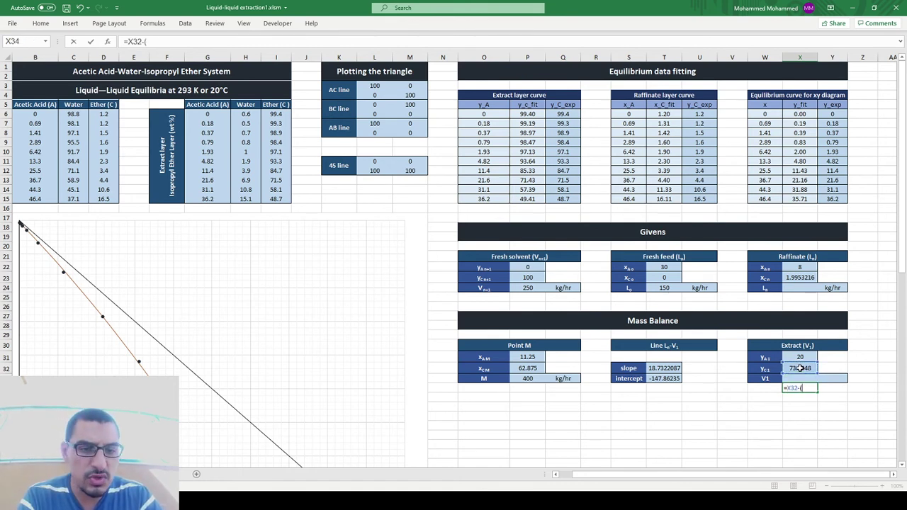
{"action": "type", "text": "("}
{"action": "key", "text": "Left"}
{"action": "key", "text": "Left"}
{"action": "key", "text": "Left"}
{"action": "key", "text": "Left"}
{"action": "key", "text": "Up"}
{"action": "key", "text": "Up"}
{"action": "type", "text": "*"}
{"action": "key", "text": "Up"}
{"action": "key", "text": "Up"}
{"action": "key", "text": "Up"}
{"action": "type", "text": "+"}
{"action": "key", "text": "Left"}
{"action": "key", "text": "Left"}
{"action": "key", "text": "Left"}
{"action": "key", "text": "Left"}
{"action": "key", "text": "Up"}
{"action": "type", "text": ")"}
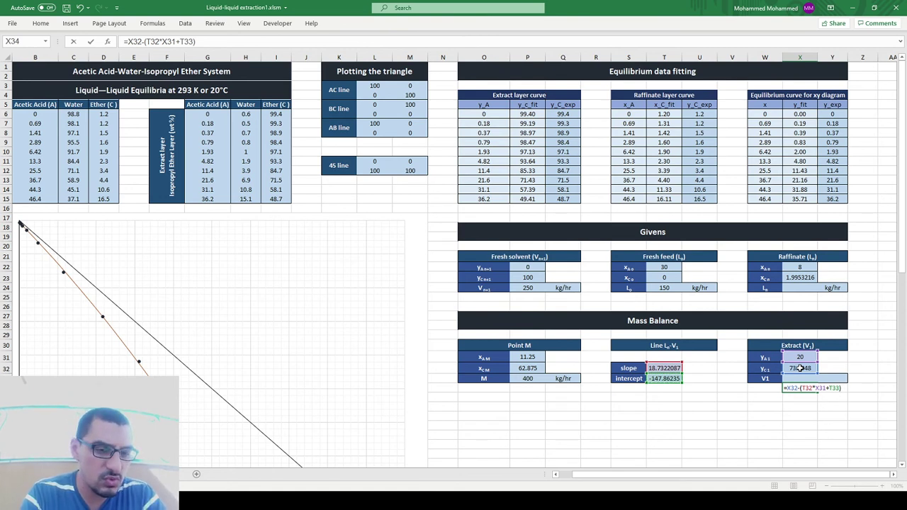
{"action": "key", "text": "ctrl+Return"}
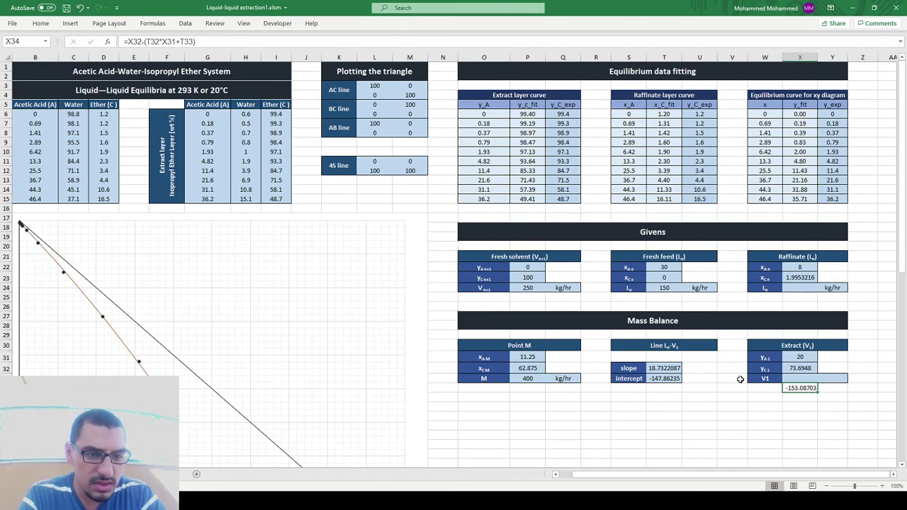
Run Goal Seek to bring X34 to 0 by changing y_A1 in X31, and keep the solution
{"action": "left_click", "coordinate": [185, 22]}
{"action": "left_click", "coordinate": [594, 53]}
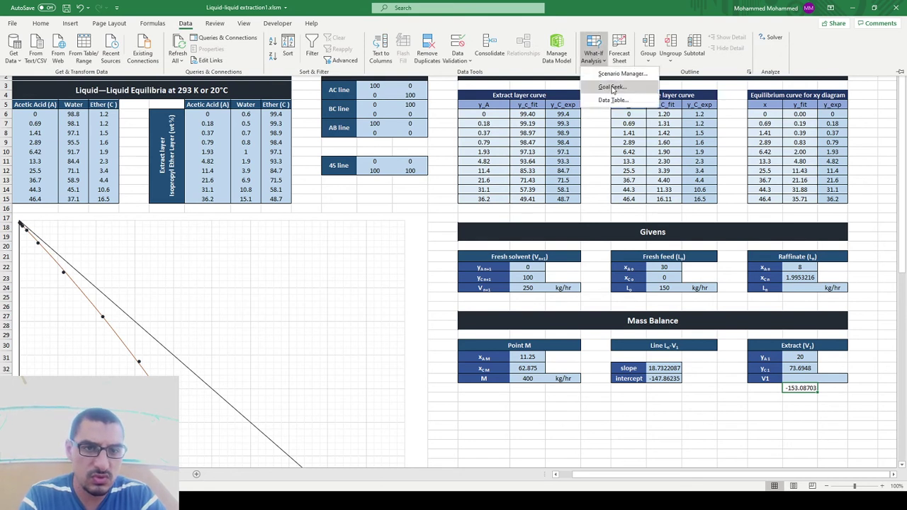
{"action": "left_click", "coordinate": [611, 85]}
{"action": "key", "text": "Tab"}
{"action": "type", "text": "0"}
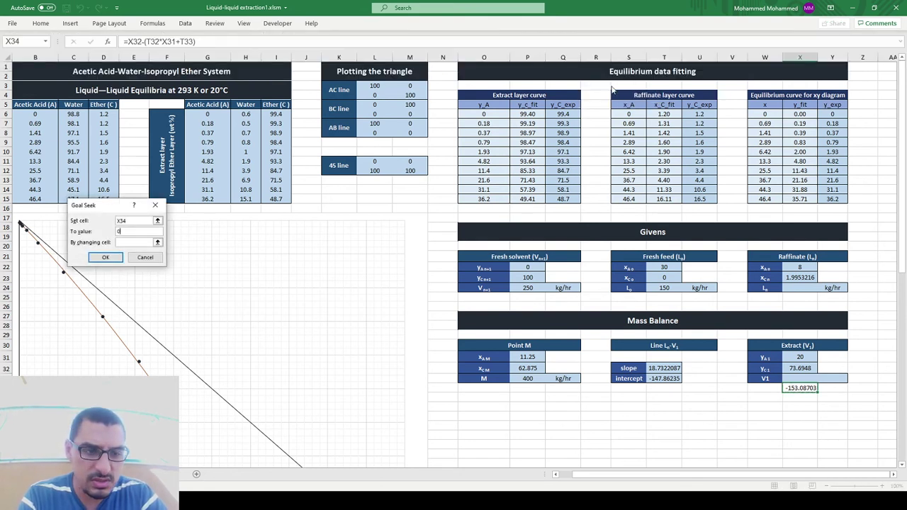
{"action": "type", "text": "x33"}
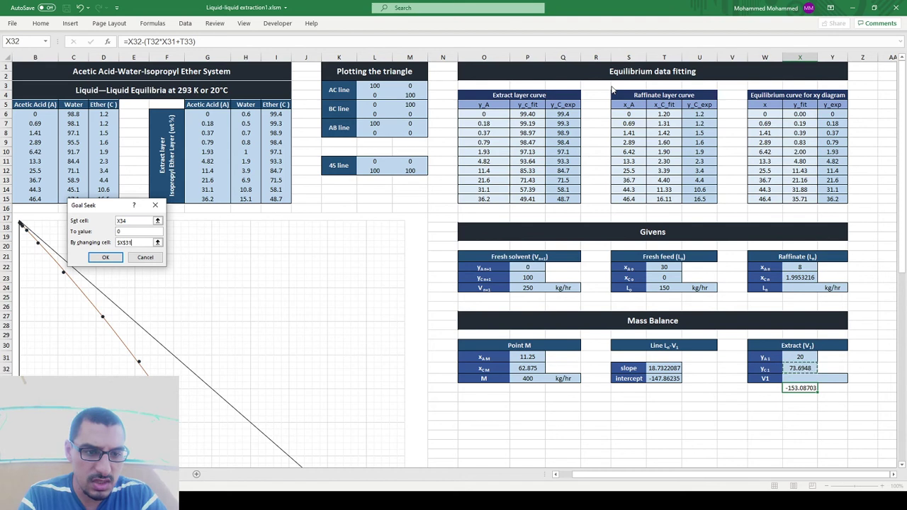
{"action": "key", "text": "Return"}
{"action": "key", "text": "Return"}
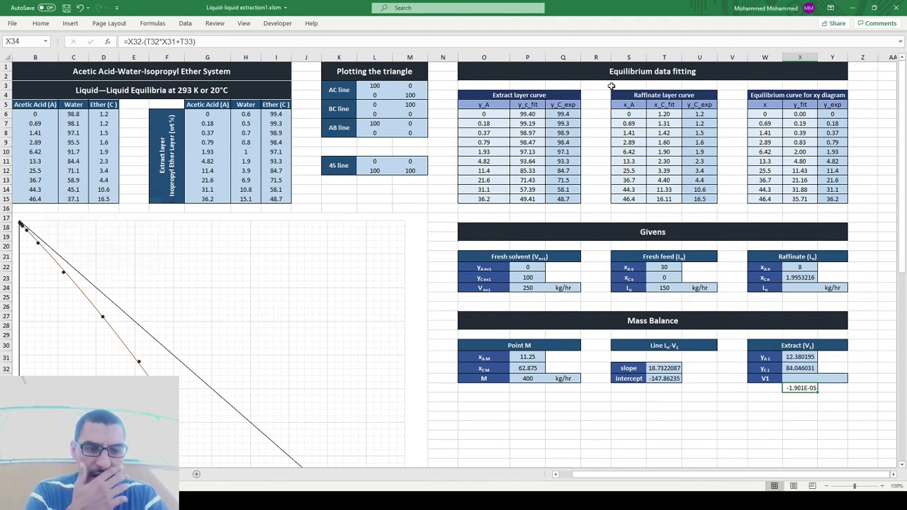
Examine the solved extract composition y_A1 in X31 against the extract layer curve on the triangular diagram
{"action": "key", "text": "Up"}
{"action": "key", "text": "Up"}
{"action": "key", "text": "Up"}
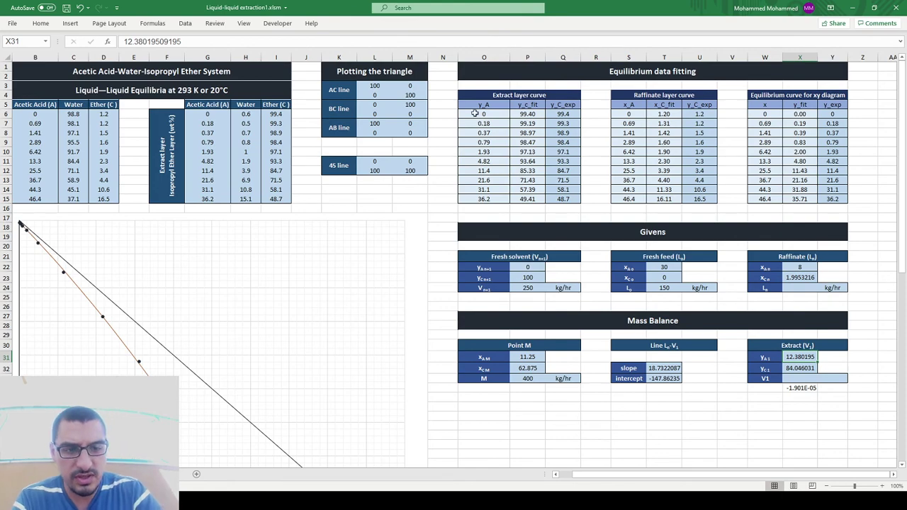
{"action": "scroll", "coordinate": [257, 134], "scroll_direction": "down", "scroll_amount": 3}
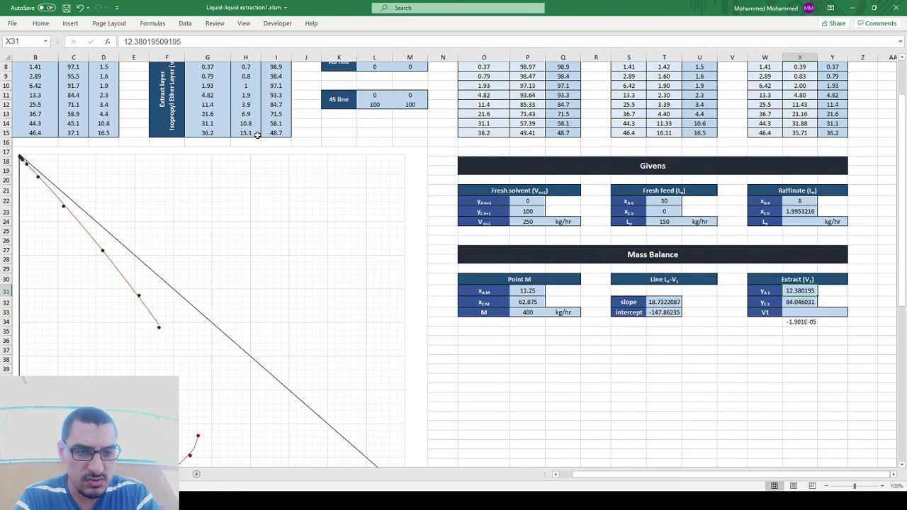
{"action": "scroll", "coordinate": [215, 245], "scroll_direction": "down", "scroll_amount": 1}
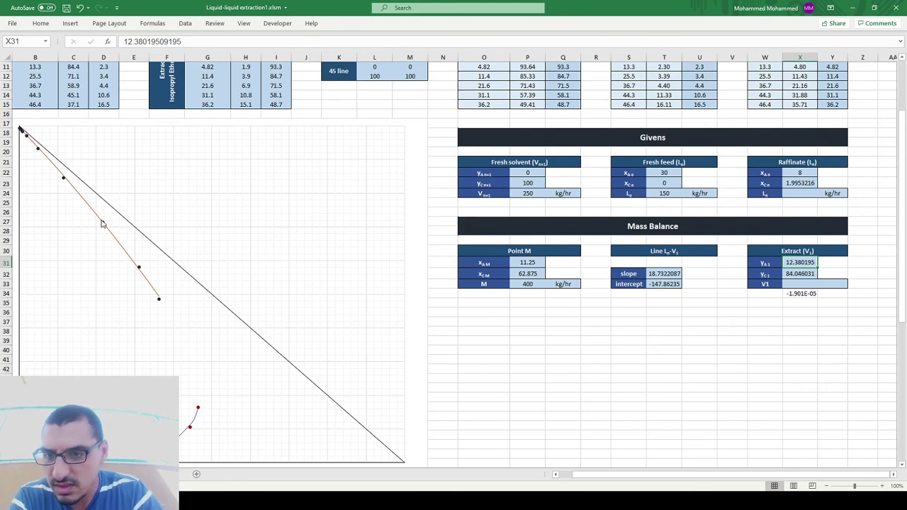
{"action": "scroll", "coordinate": [453, 264], "scroll_direction": "down", "scroll_amount": 1}
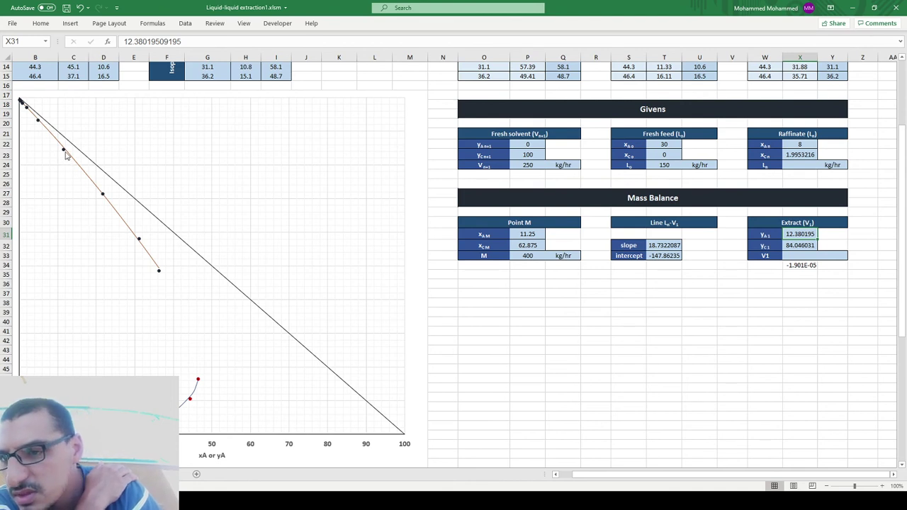
{"action": "mouse_move", "coordinate": [67, 154]}
{"action": "scroll", "coordinate": [66, 154], "scroll_direction": "left", "scroll_amount": 1}
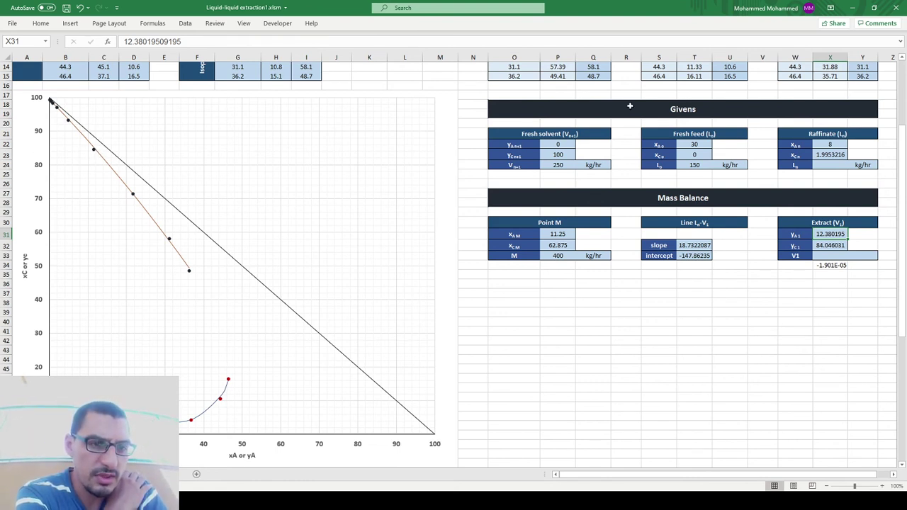
Consult the V_1 mass balance derivation in the PowerPoint slide show for the V1 cell X33, and return to the Excel workbook
{"action": "left_click", "coordinate": [828, 255]}
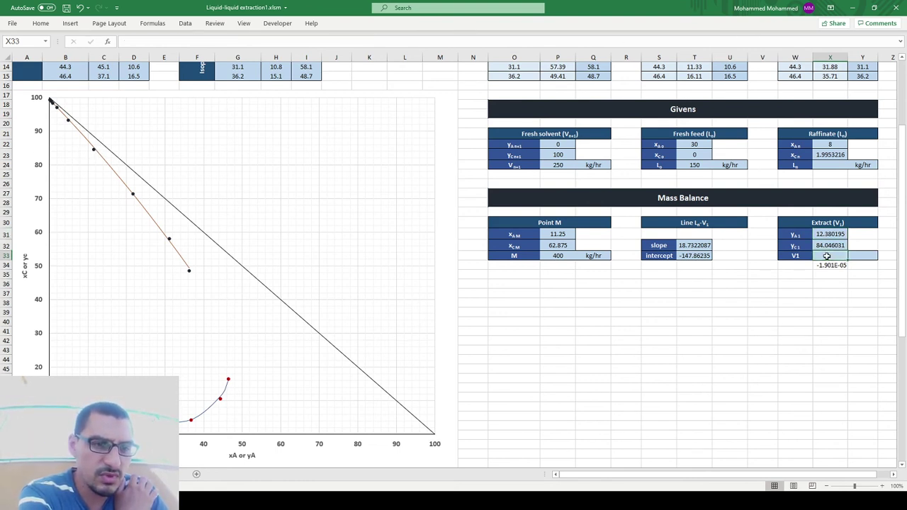
{"action": "key", "text": "alt+Tab"}
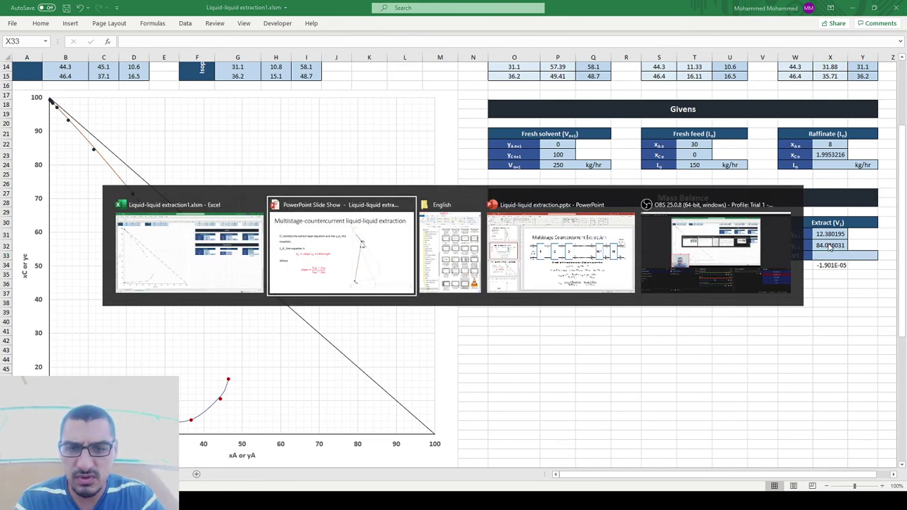
{"action": "key", "text": "Right"}
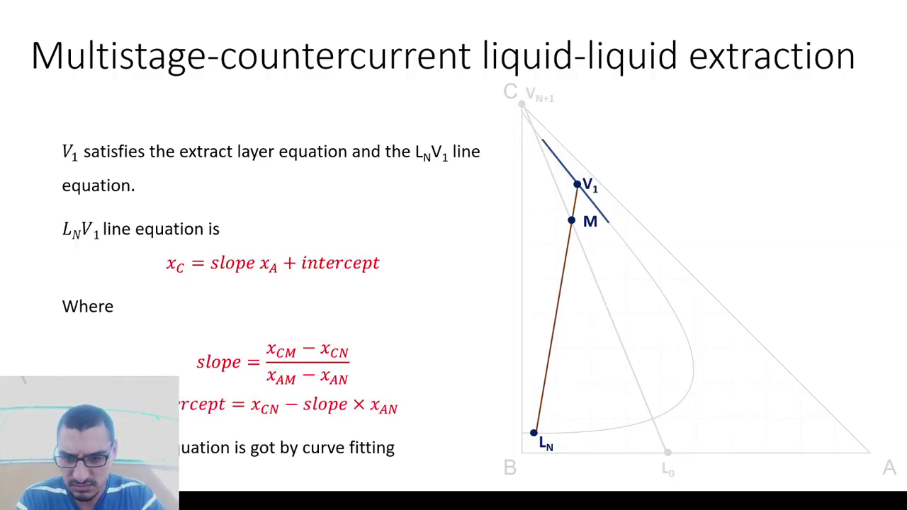
{"action": "key", "text": "Right"}
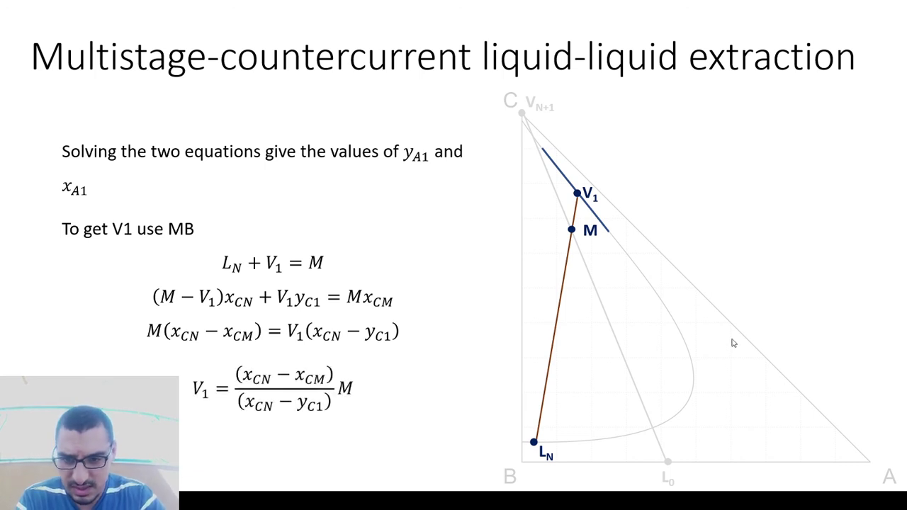
{"action": "key", "text": "alt+Tab"}
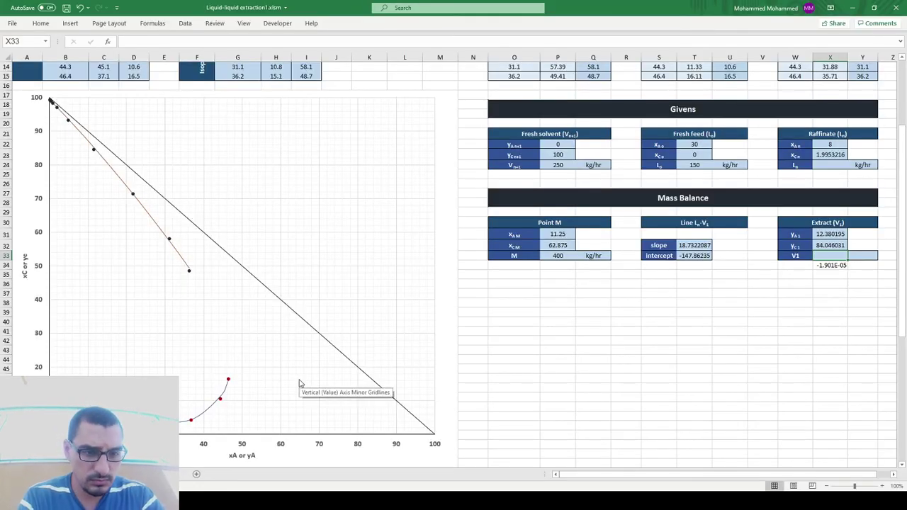
Enter the extract flow V1 in X33 as =P33*(X23-P32)/(X23-X32)
{"action": "key", "text": "Left"}
{"action": "key", "text": "Left"}
{"action": "key", "text": "Left"}
{"action": "key", "text": "Left"}
{"action": "key", "text": "Left"}
{"action": "key", "text": "Left"}
{"action": "key", "text": "Left"}
{"action": "key", "text": "Left"}
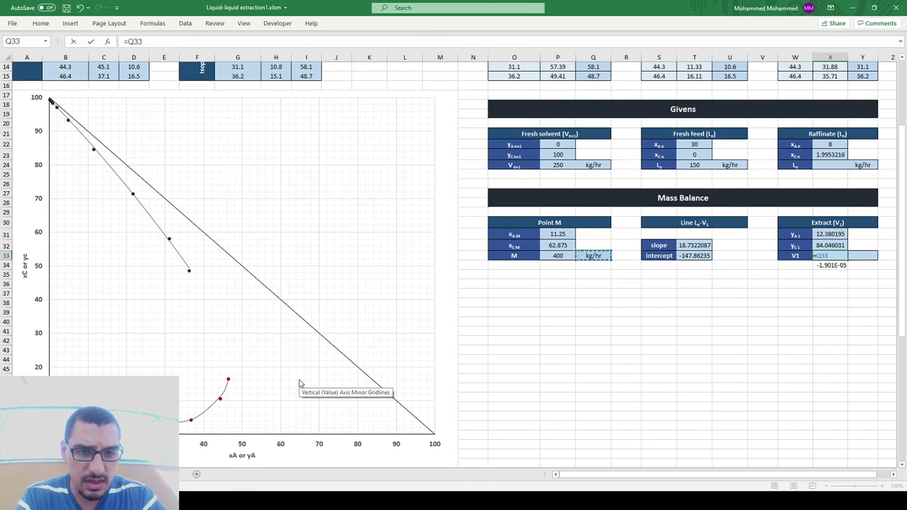
{"action": "type", "text": "*"}
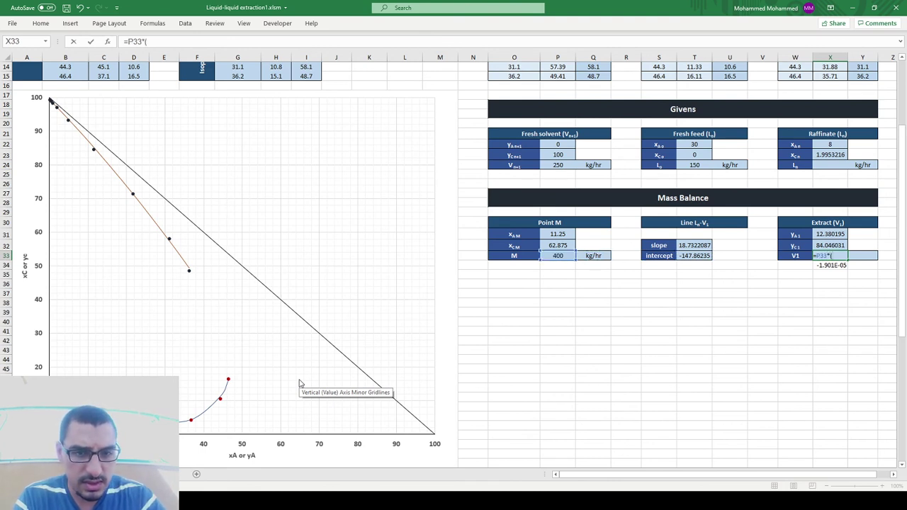
{"action": "type", "text": "("}
{"action": "key", "text": "Left"}
{"action": "key", "text": "Left"}
{"action": "key", "text": "Right"}
{"action": "key", "text": "Right"}
{"action": "key", "text": "Up"}
{"action": "key", "text": "Up"}
{"action": "key", "text": "Up"}
{"action": "key", "text": "Up"}
{"action": "key", "text": "Up"}
{"action": "key", "text": "Up"}
{"action": "key", "text": "Up"}
{"action": "key", "text": "Up"}
{"action": "key", "text": "Up"}
{"action": "key", "text": "Up"}
{"action": "type", "text": "-"}
{"action": "key", "text": "Left"}
{"action": "key", "text": "Left"}
{"action": "key", "text": "Left"}
{"action": "key", "text": "Left"}
{"action": "key", "text": "Left"}
{"action": "key", "text": "Left"}
{"action": "key", "text": "Left"}
{"action": "key", "text": "Left"}
{"action": "key", "text": "Up"}
{"action": "type", "text": ")"}
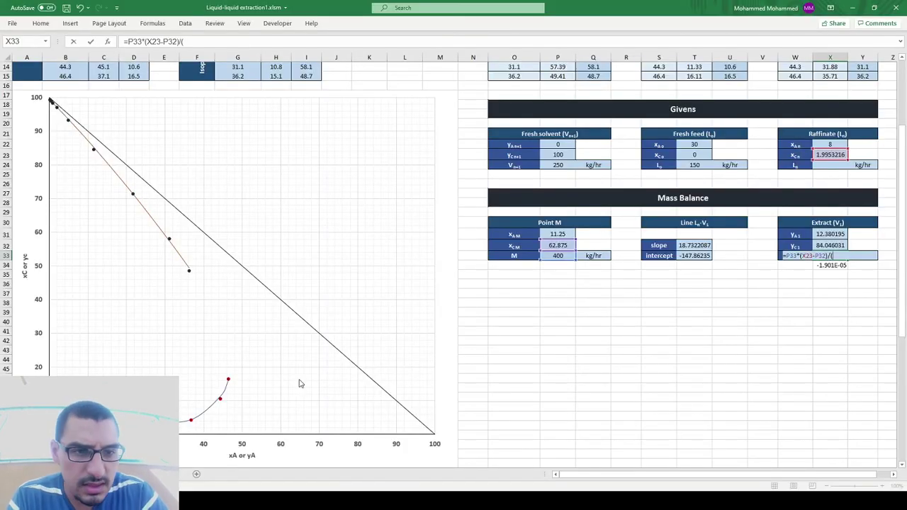
{"action": "key", "text": "Up"}
{"action": "key", "text": "Up"}
{"action": "key", "text": "Up"}
{"action": "key", "text": "Up"}
{"action": "key", "text": "Up"}
{"action": "key", "text": "Up"}
{"action": "key", "text": "Up"}
{"action": "key", "text": "Up"}
{"action": "key", "text": "Up"}
{"action": "key", "text": "Up"}
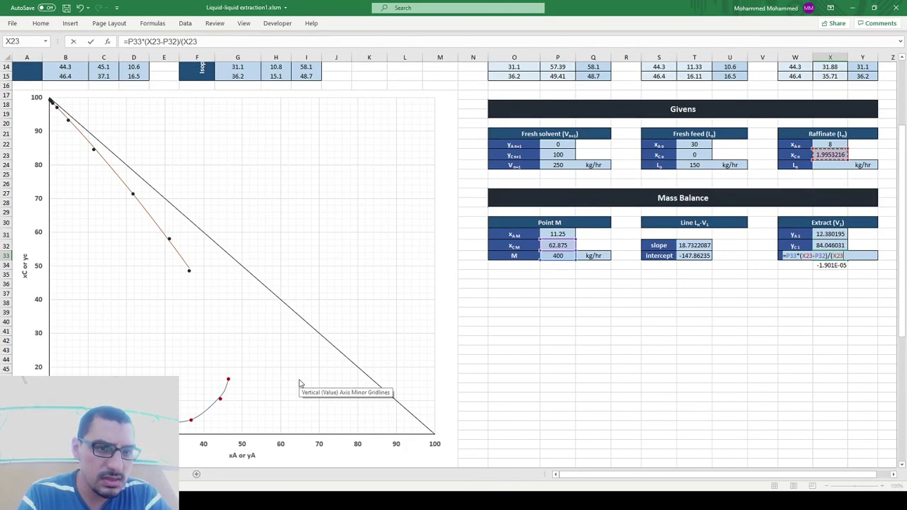
{"action": "type", "text": "-"}
{"action": "key", "text": "Up"}
{"action": "key", "text": "Up"}
{"action": "key", "text": "Down"}
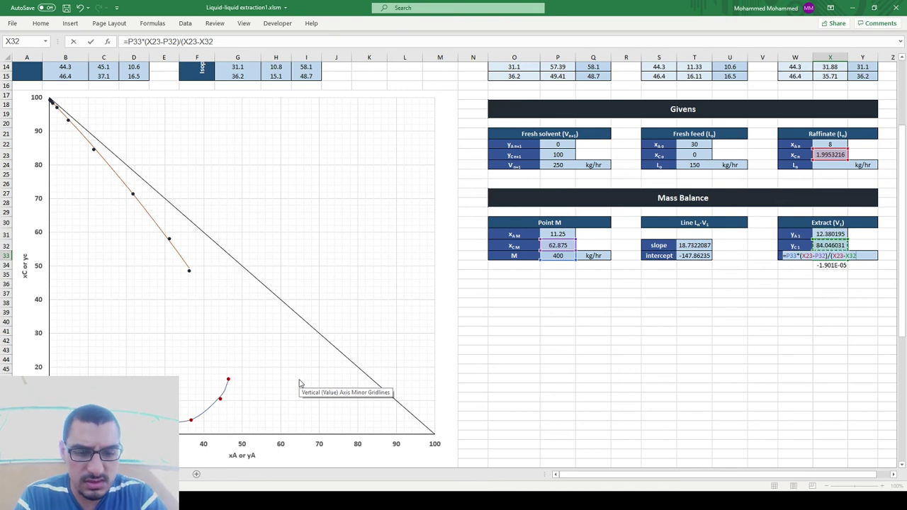
{"action": "type", "text": ")"}
{"action": "key", "text": "Return"}
Enter the raffinate flow L_n in X24 as =P33-X33
{"action": "key", "text": "Up"}
{"action": "key", "text": "Up"}
{"action": "key", "text": "Up"}
{"action": "key", "text": "Up"}
{"action": "key", "text": "Up"}
{"action": "key", "text": "Up"}
{"action": "key", "text": "Up"}
{"action": "key", "text": "Up"}
{"action": "key", "text": "Up"}
{"action": "key", "text": "Up"}
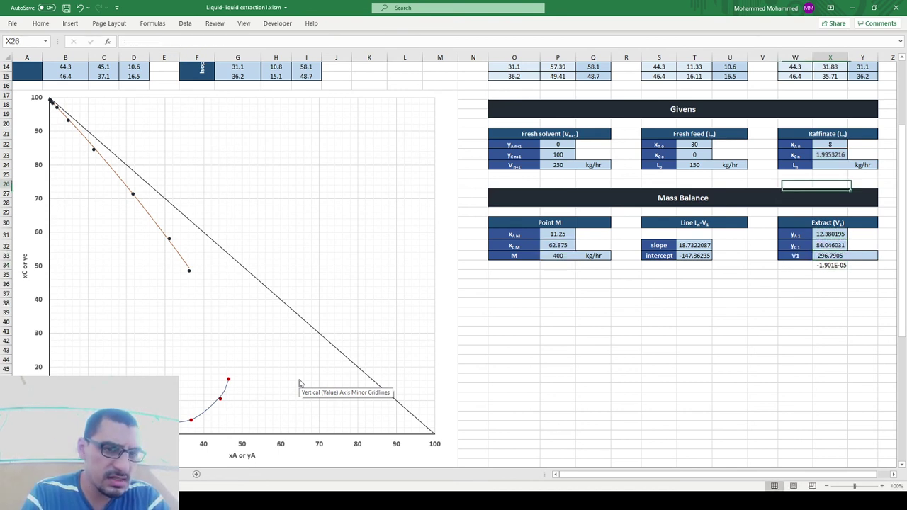
{"action": "type", "text": "="}
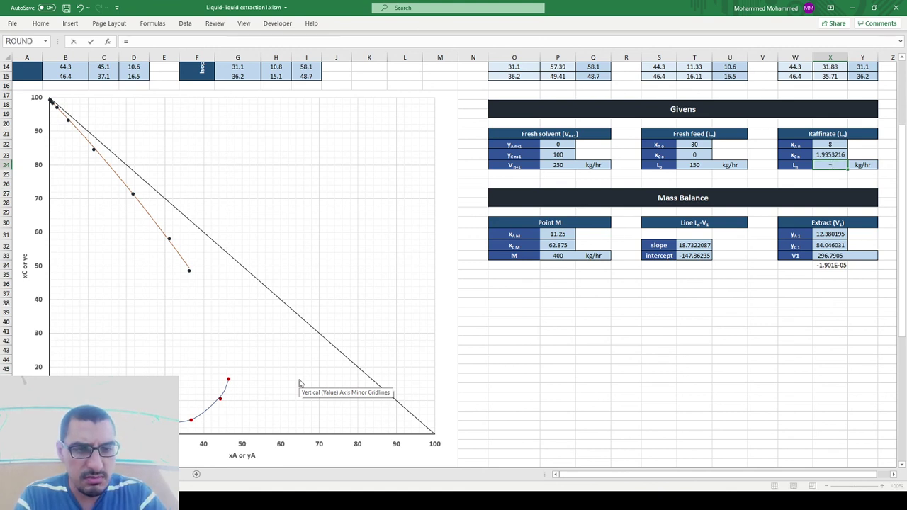
{"action": "left_click", "coordinate": [559, 255]}
{"action": "type", "text": "-"}
{"action": "key", "text": "Down"}
{"action": "key", "text": "Down"}
{"action": "key", "text": "Down"}
{"action": "key", "text": "Down"}
{"action": "key", "text": "Down"}
{"action": "key", "text": "Down"}
{"action": "key", "text": "Down"}
{"action": "key", "text": "Down"}
{"action": "key", "text": "Down"}
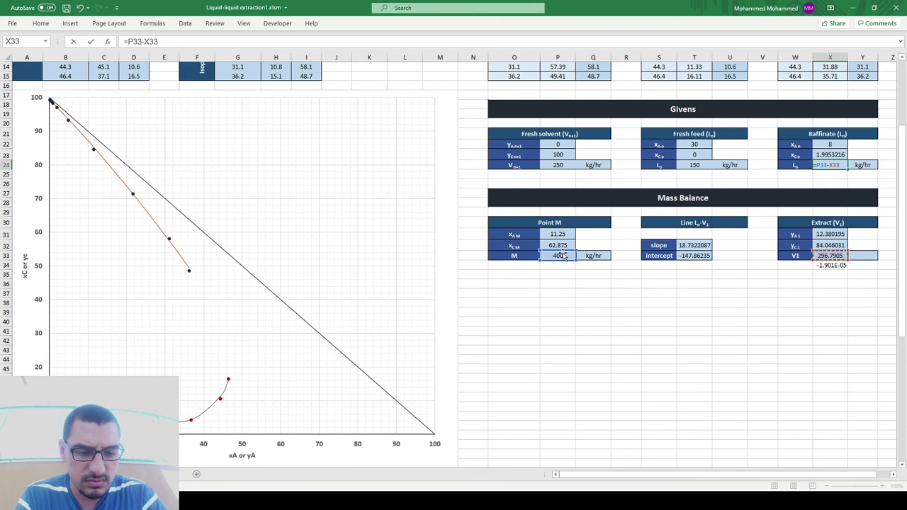
{"action": "key", "text": "Return"}
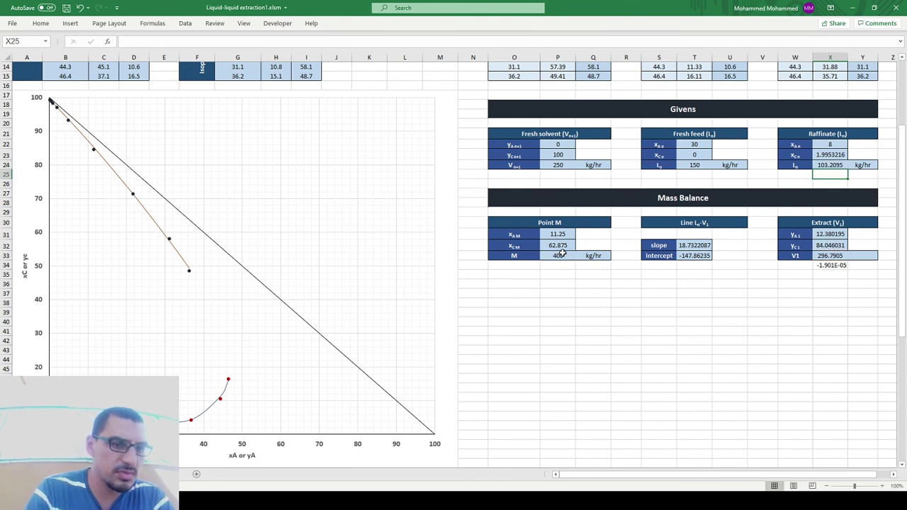
Review the overall mass balance and V_1 slides in the PowerPoint slide show, and return to the Excel workbook to look over the data and chart
{"action": "key", "text": "Down"}
{"action": "key", "text": "Down"}
{"action": "key", "text": "Down"}
{"action": "key", "text": "Down"}
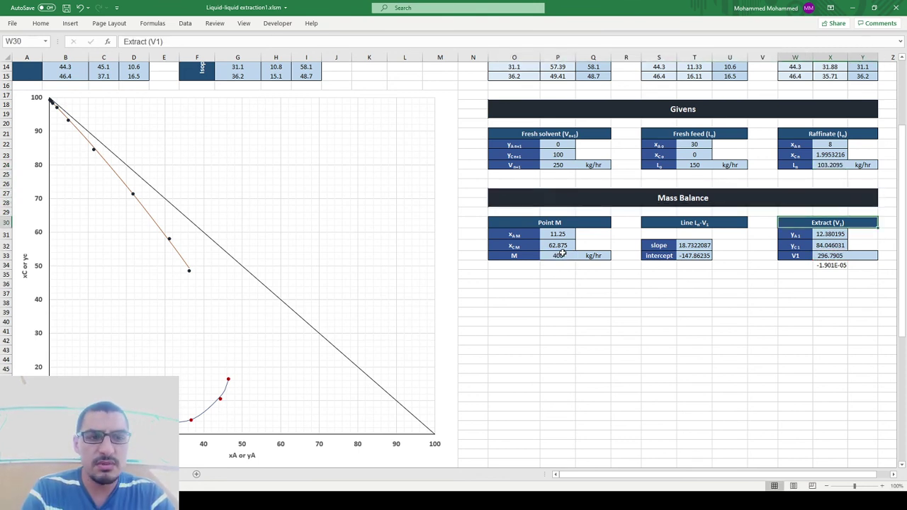
{"action": "key", "text": "alt+Tab"}
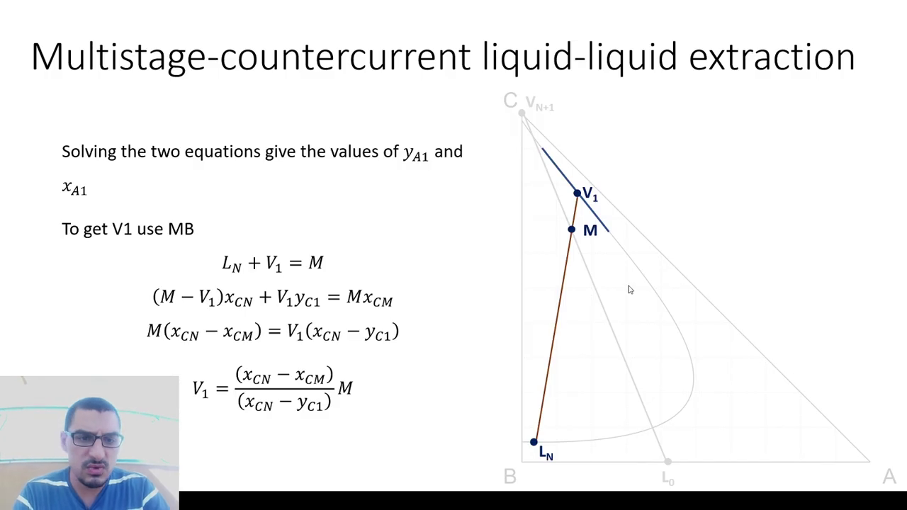
{"action": "key", "text": "Left"}
{"action": "key", "text": "Right"}
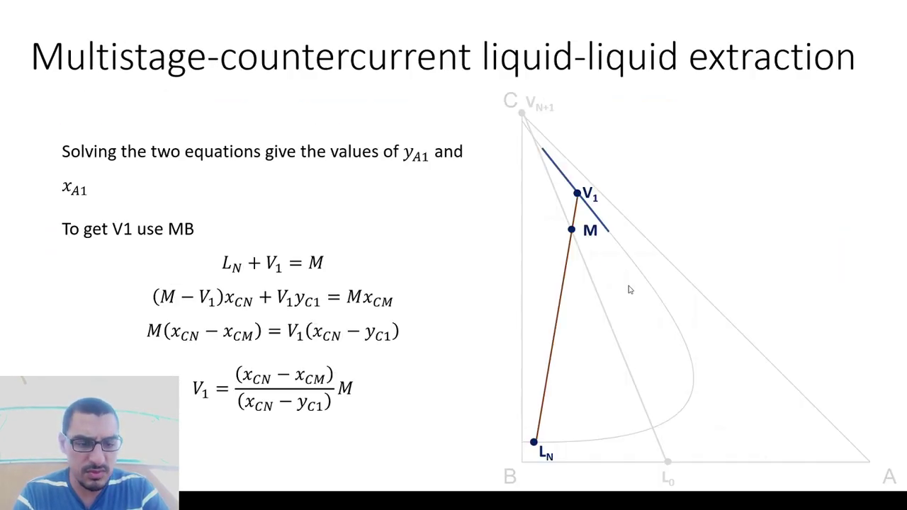
{"action": "key", "text": "Left"}
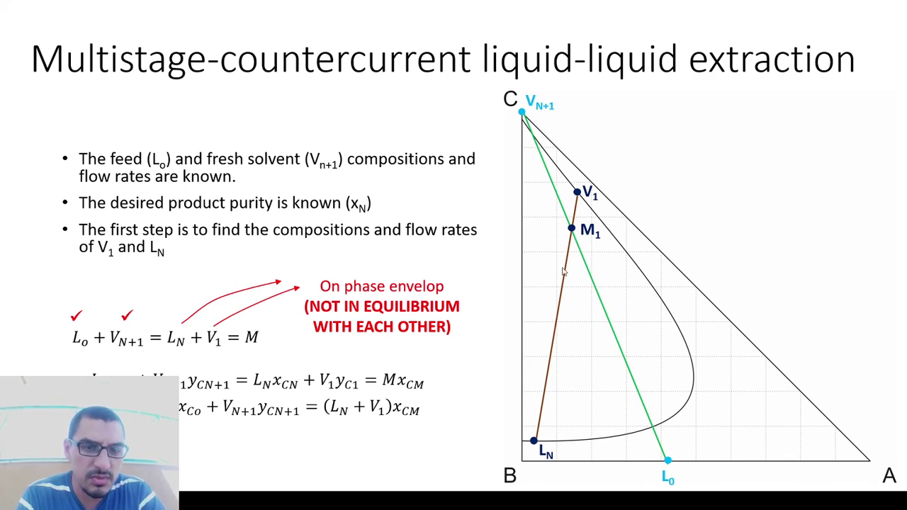
{"action": "key", "text": "alt+Tab"}
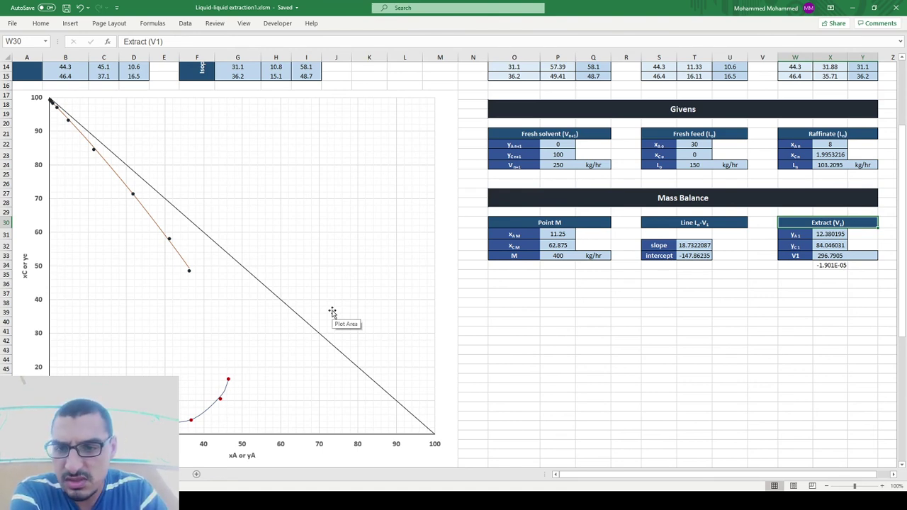
{"action": "scroll", "coordinate": [332, 312], "scroll_direction": "down", "scroll_amount": 4}
{"action": "scroll", "coordinate": [332, 313], "scroll_direction": "up", "scroll_amount": 7}
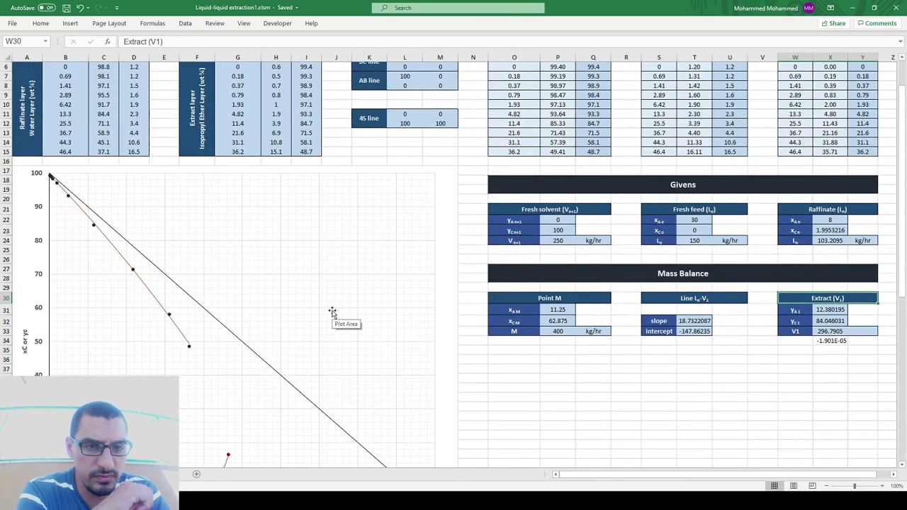